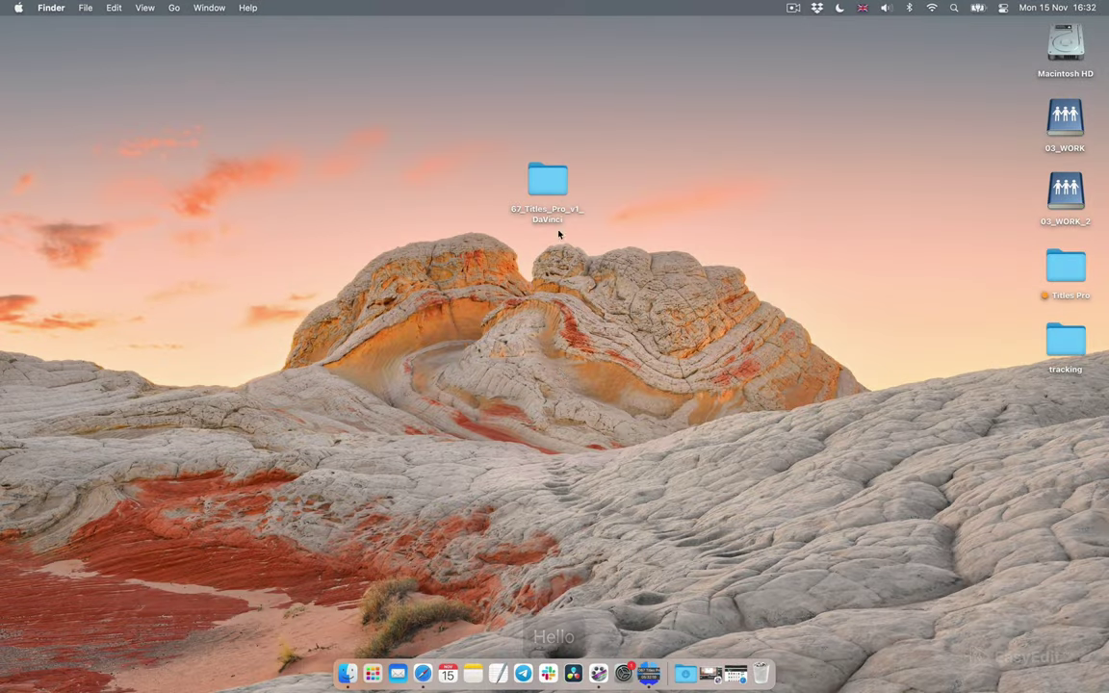
Select the 67_Titles_Pro_v1_DaVinci folder icon on the desktop
left_click(558, 194)
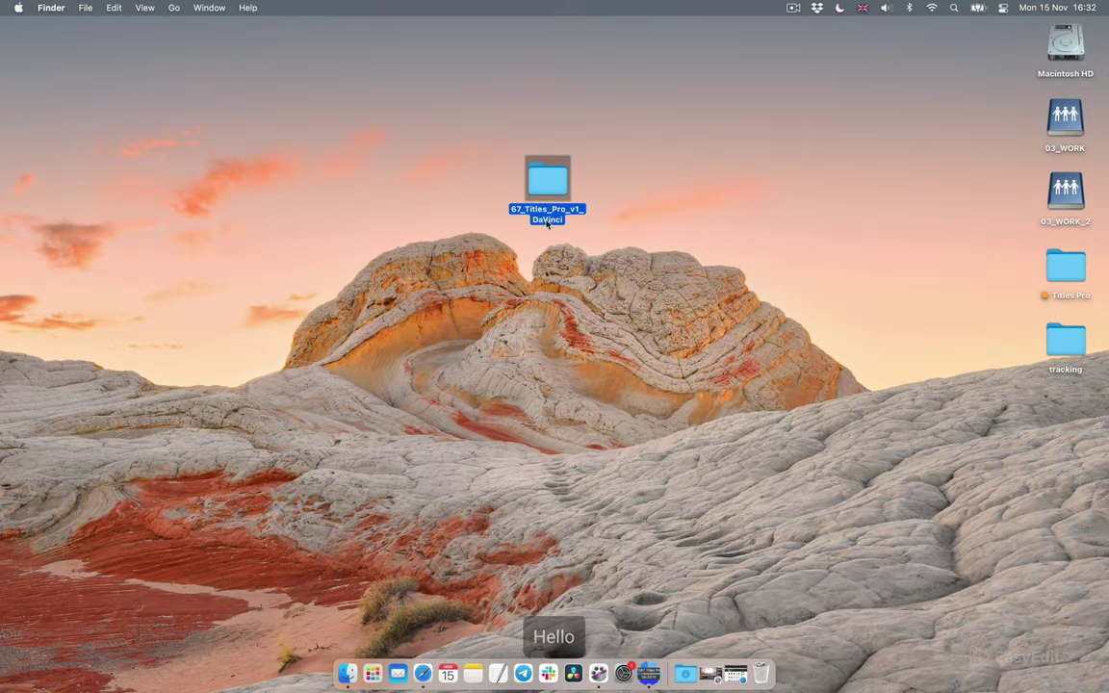
Open 67_Titles_Pro_v1_DaVinci and browse 01. Tutorial through 04. Fonts, previewing used fonts.txt
double_click(550, 187)
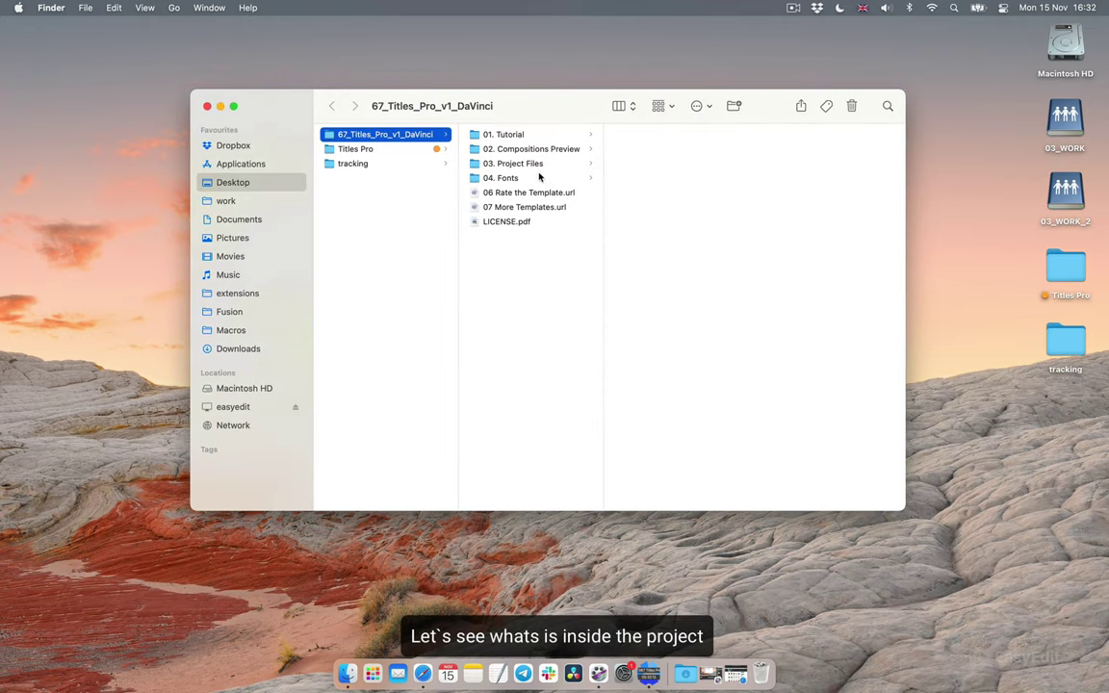
left_click(520, 135)
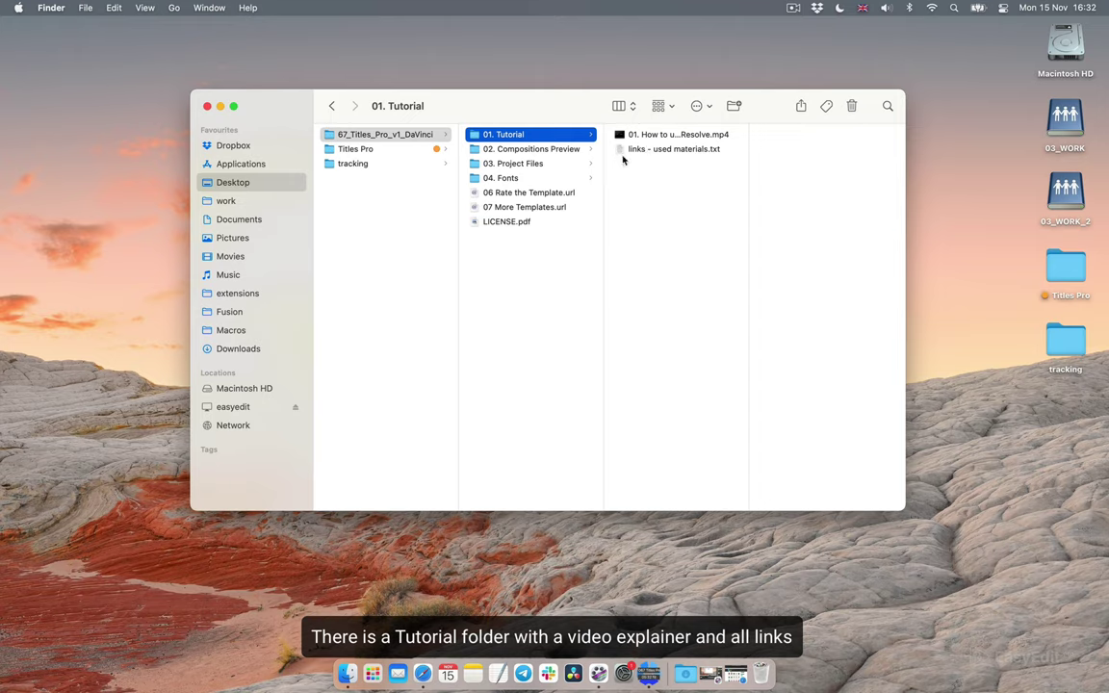
left_click(549, 149)
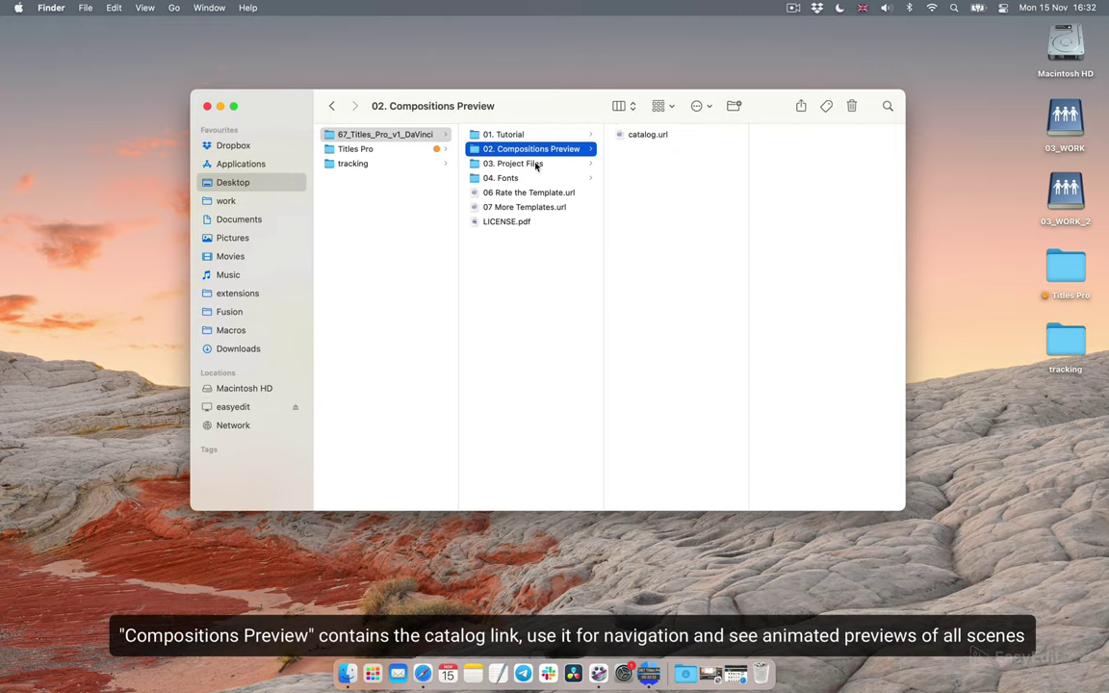
left_click(538, 165)
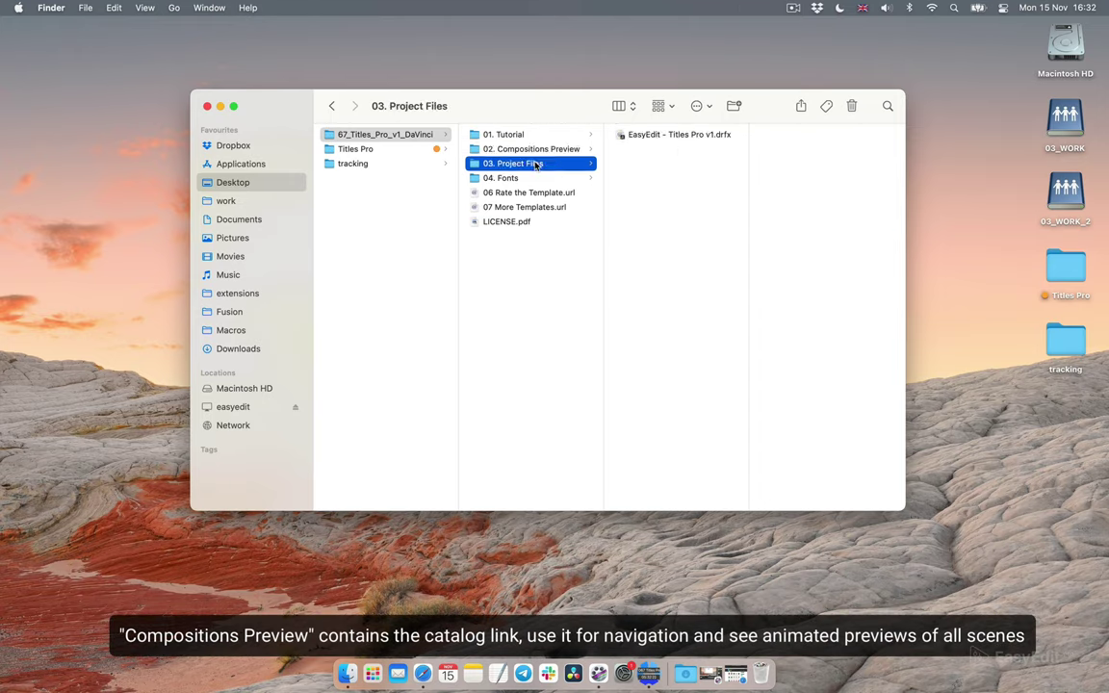
left_click(502, 181)
left_click(673, 135)
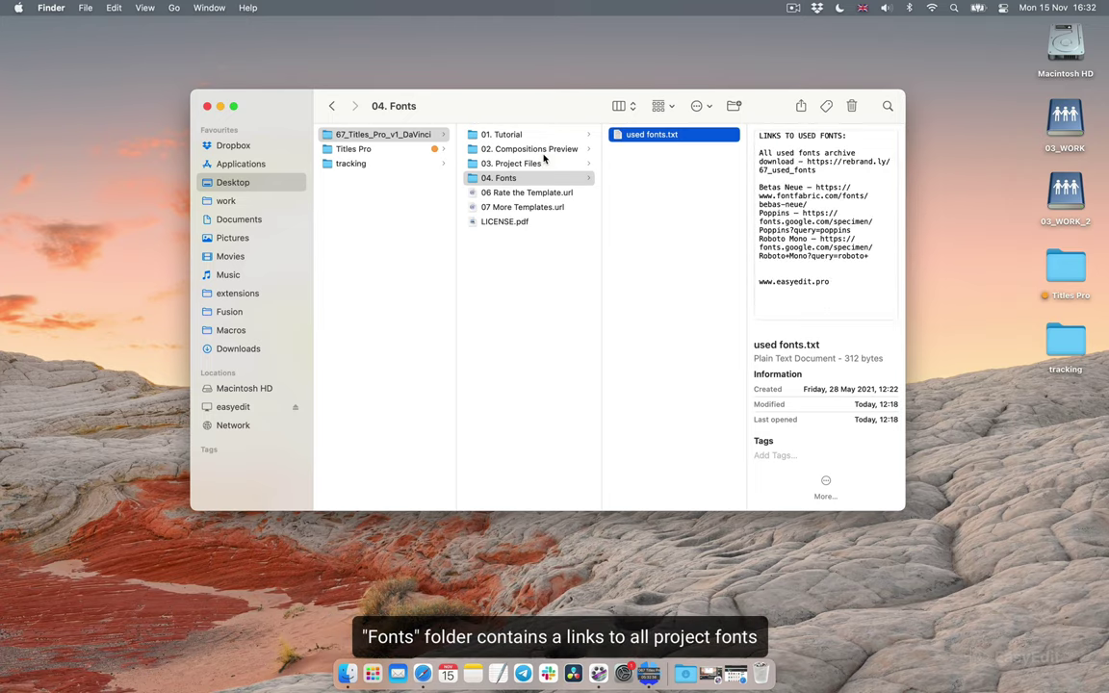
left_click(544, 165)
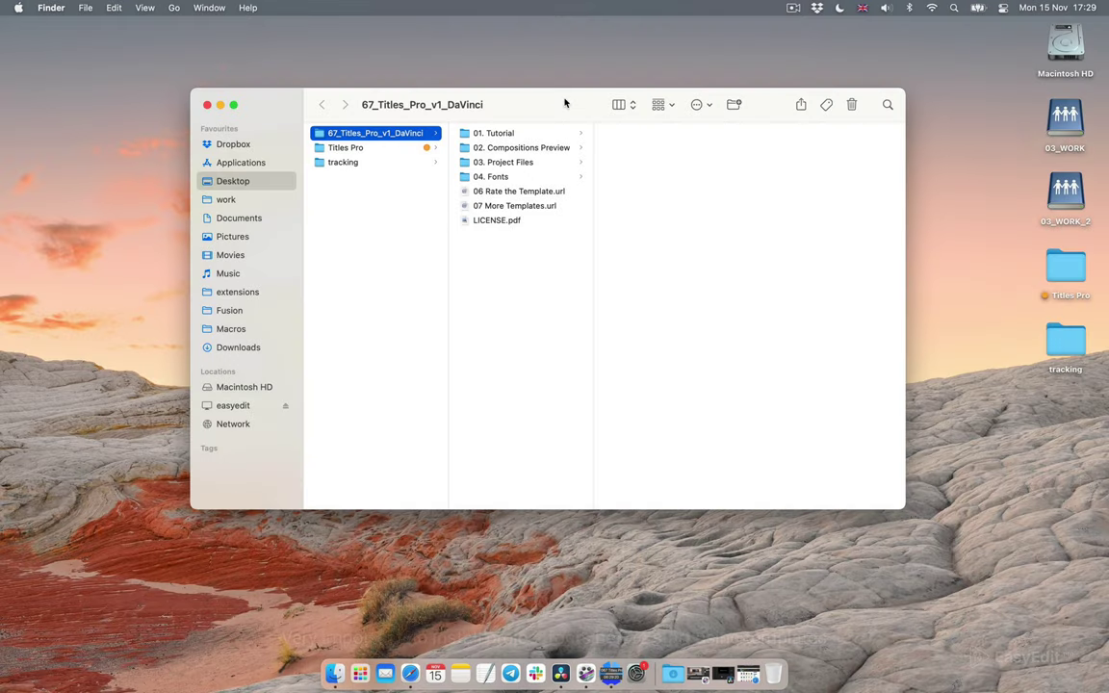
left_click(500, 180)
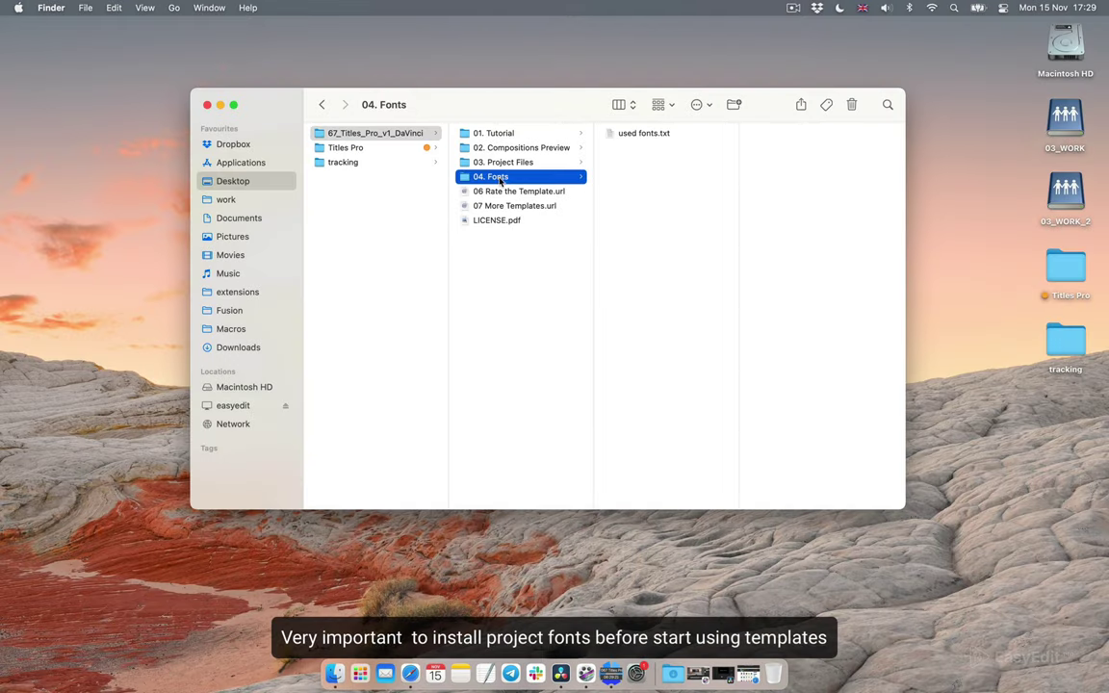
double_click(633, 135)
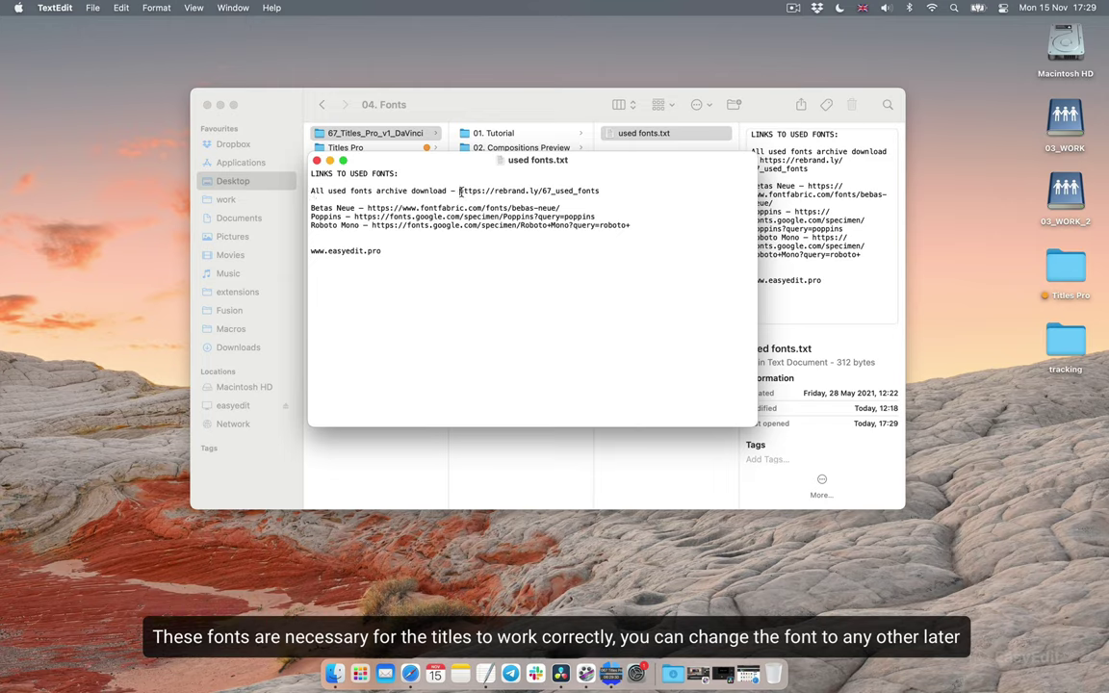
left_click_drag(459, 191, 605, 191)
right_click(587, 190)
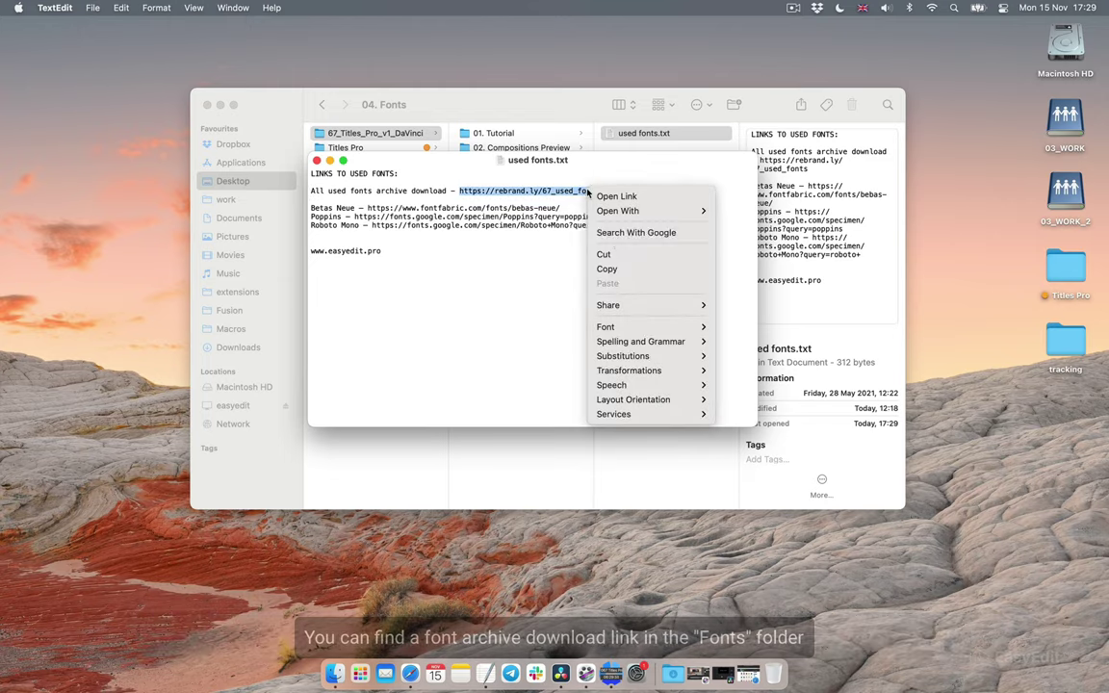
left_click(616, 258)
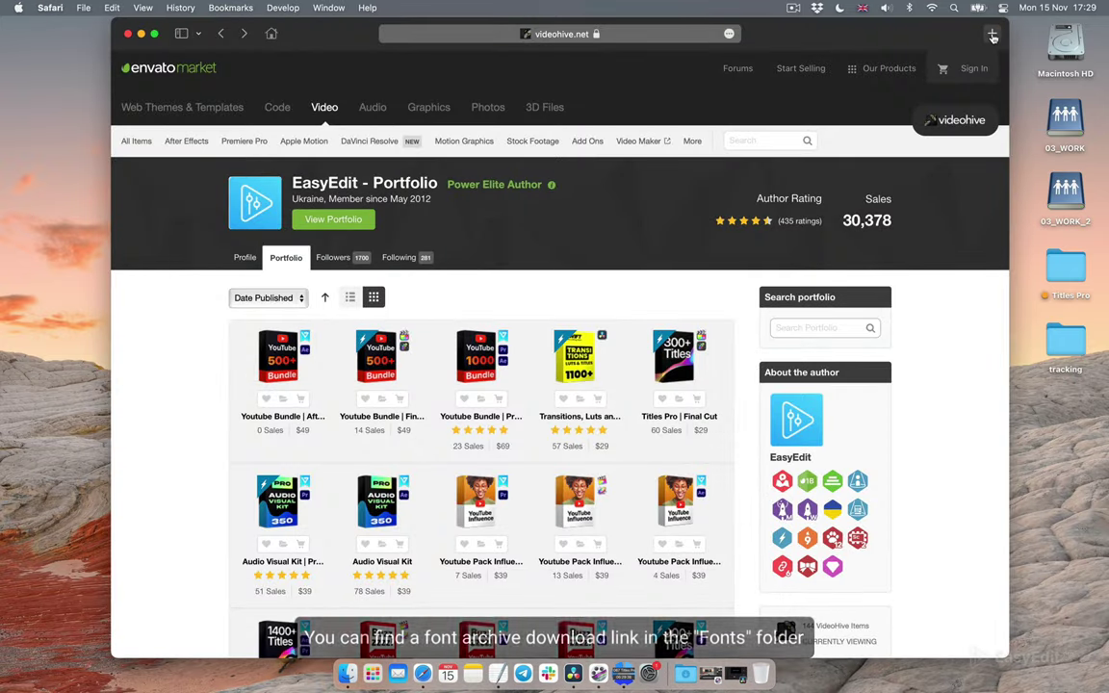
Load the copied link in a new Safari tab to download the archive, then minimize Safari
left_click(992, 33)
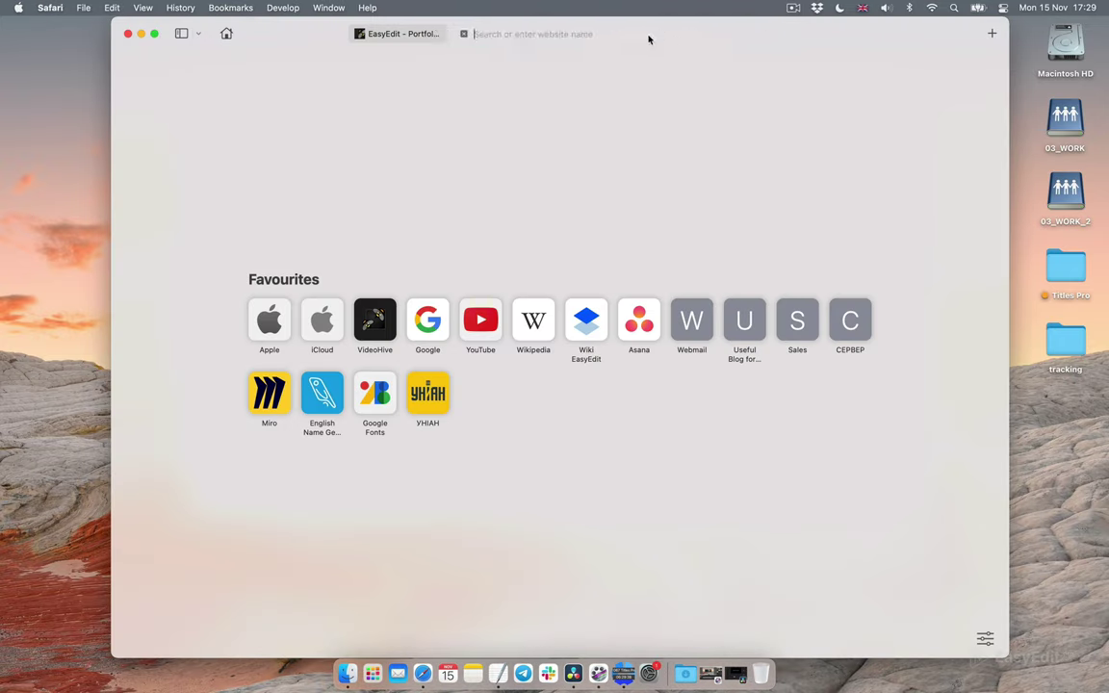
right_click(588, 38)
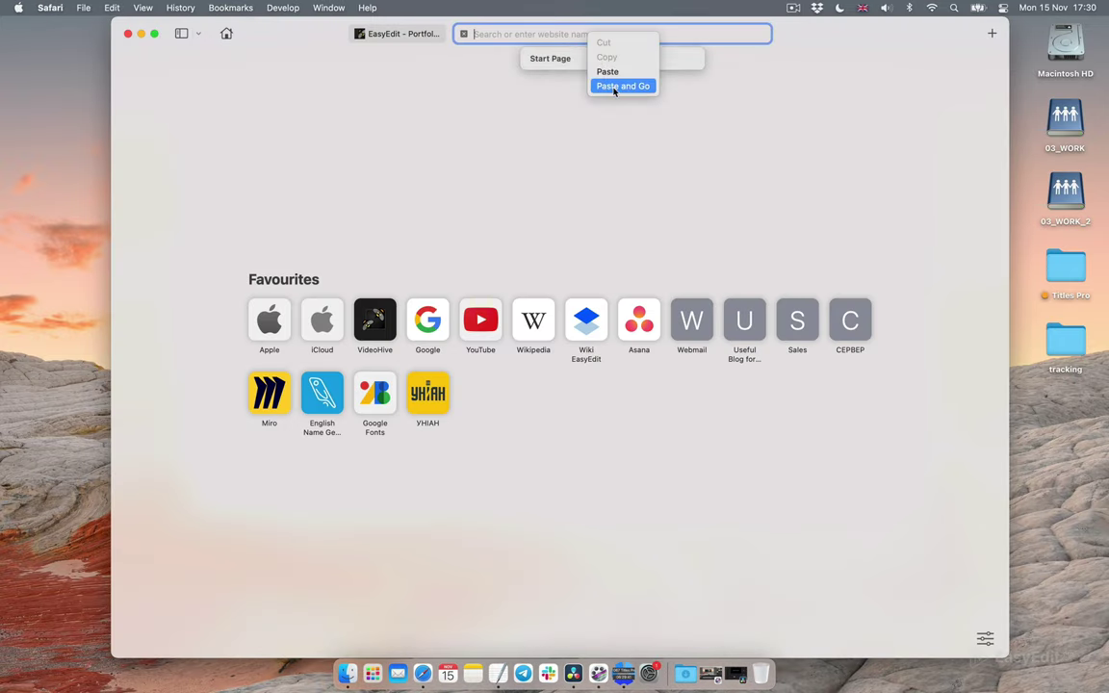
left_click(614, 86)
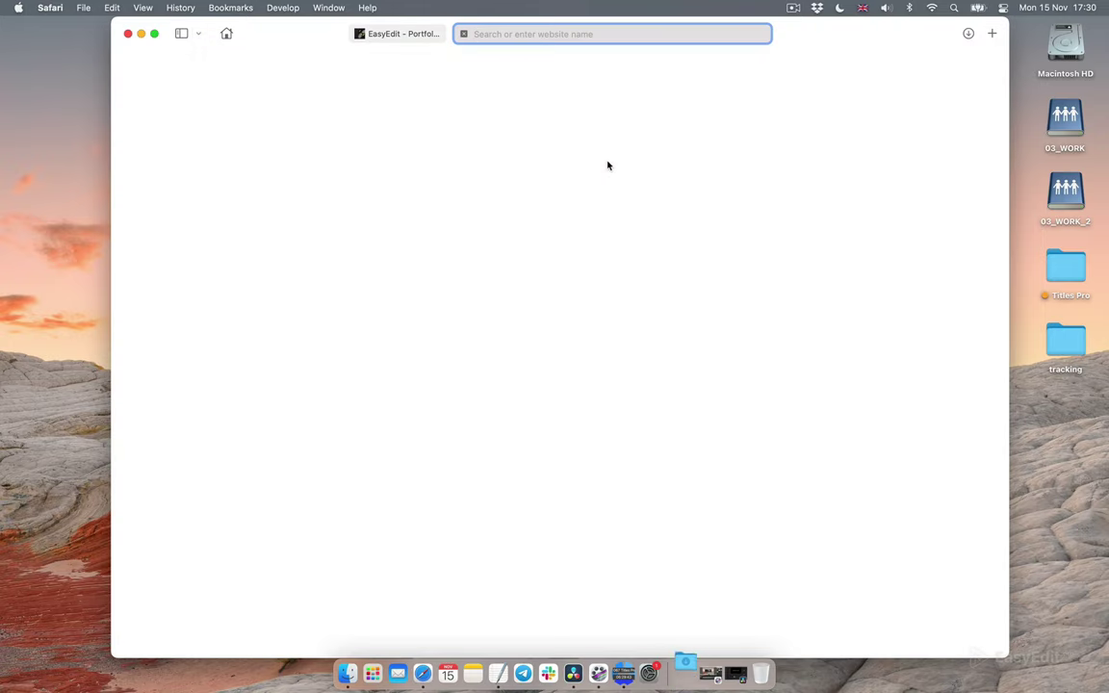
left_click(140, 34)
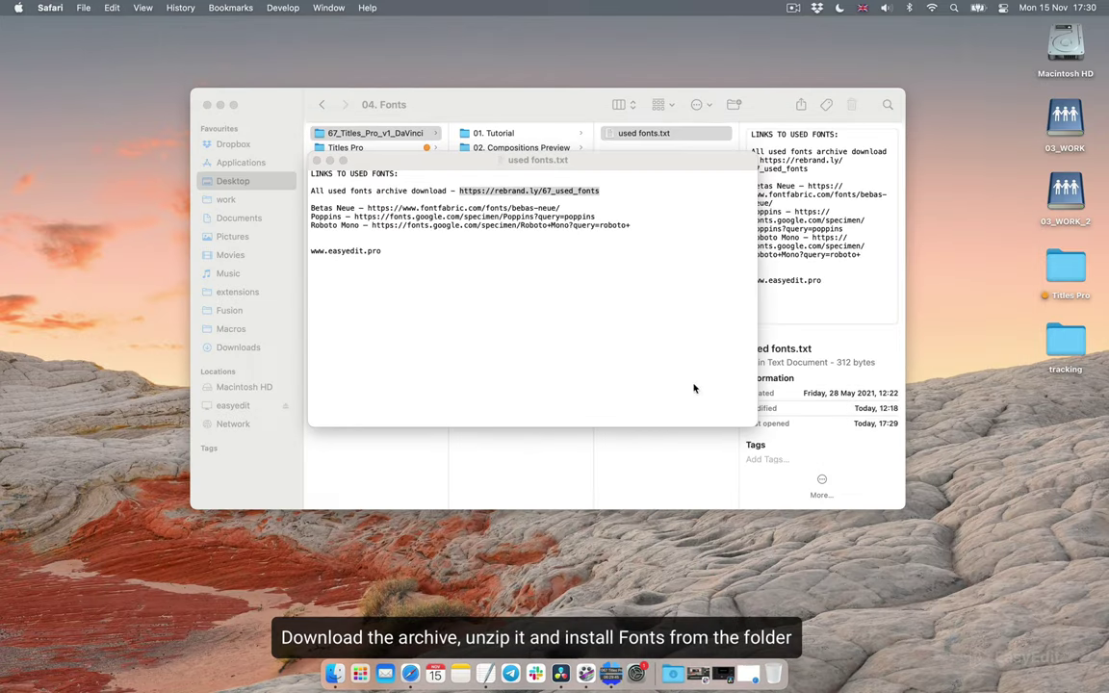
Close used fonts.txt and unzip used_fonts_v1.zip in the Downloads folder
left_click(318, 163)
left_click(512, 113)
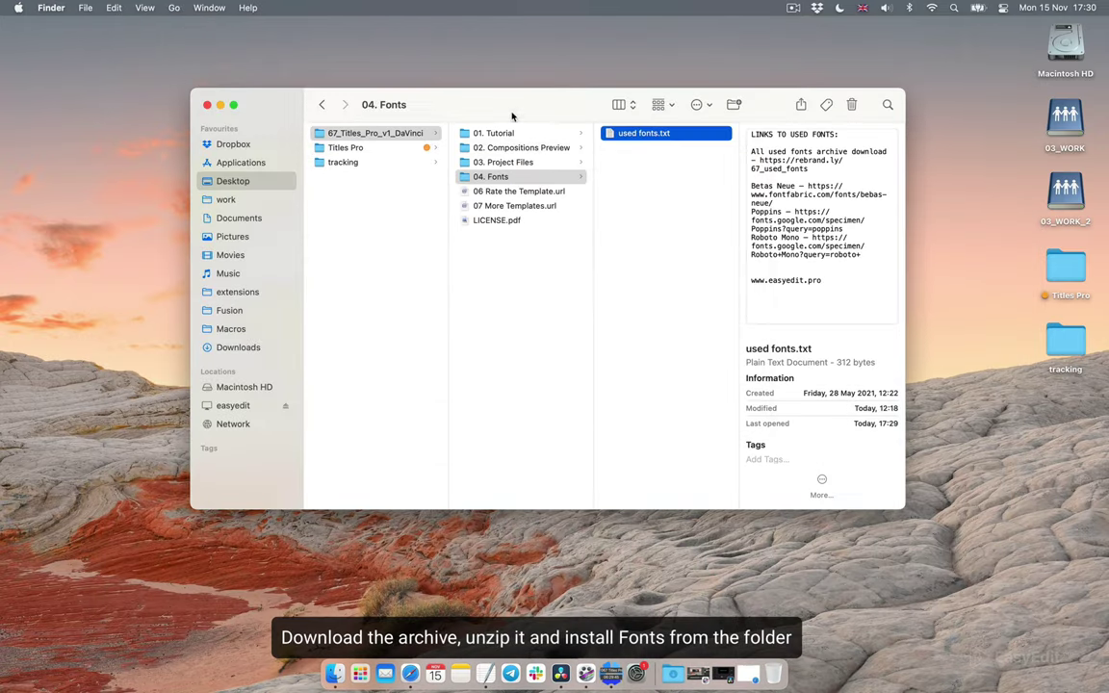
left_click(259, 347)
left_click(385, 135)
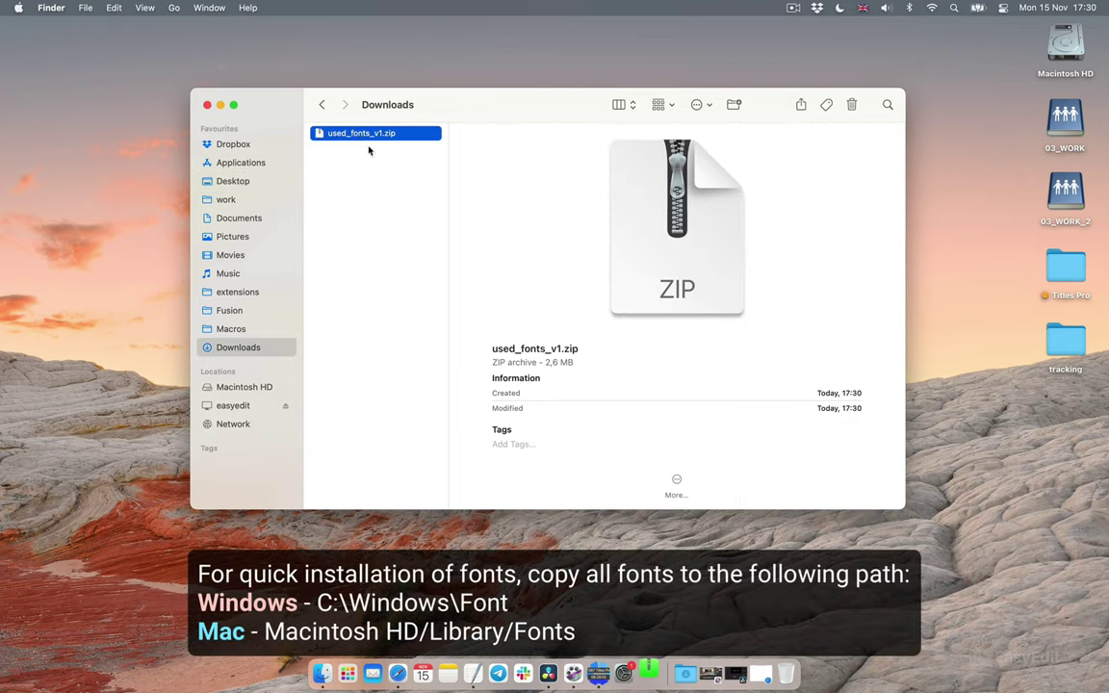
double_click(354, 135)
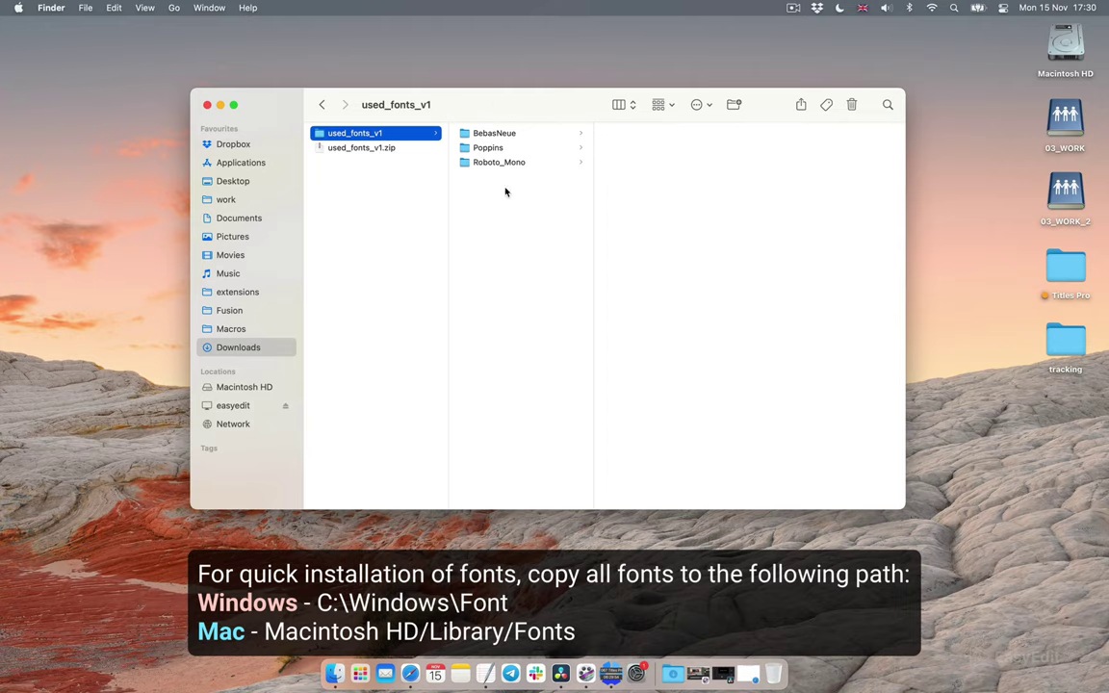
Browse the BebasNeue, Poppins and Roboto_Mono font files, then minimize the Finder window
left_click(521, 137)
left_click(666, 149)
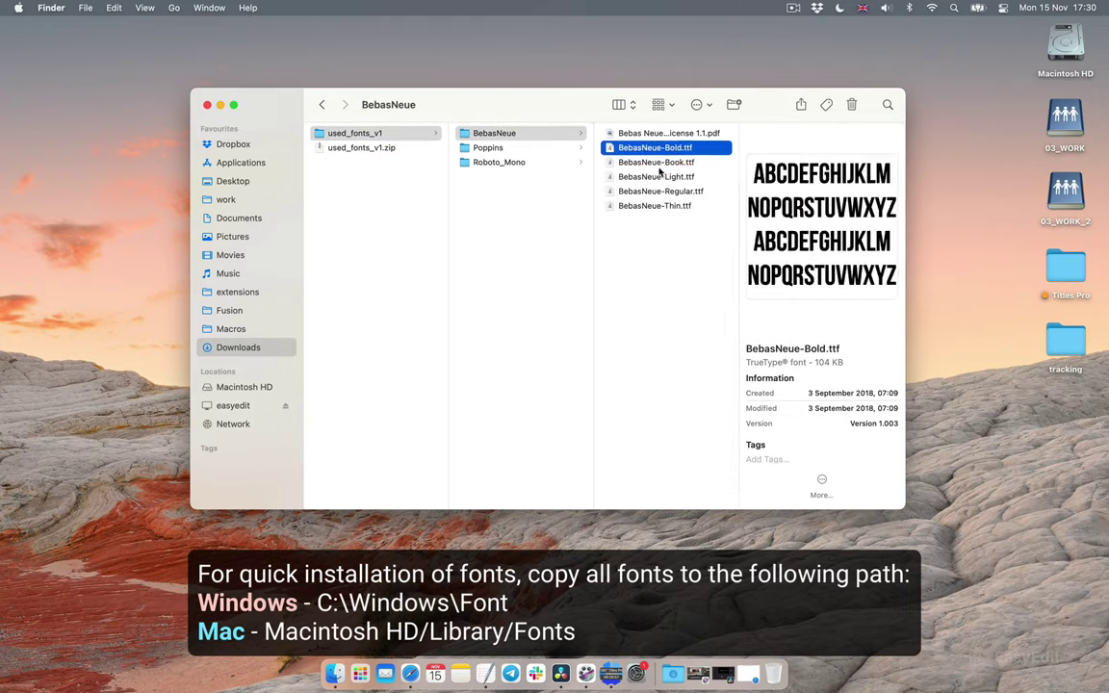
key("Down")
key("Down")
key("Down")
left_click(528, 148)
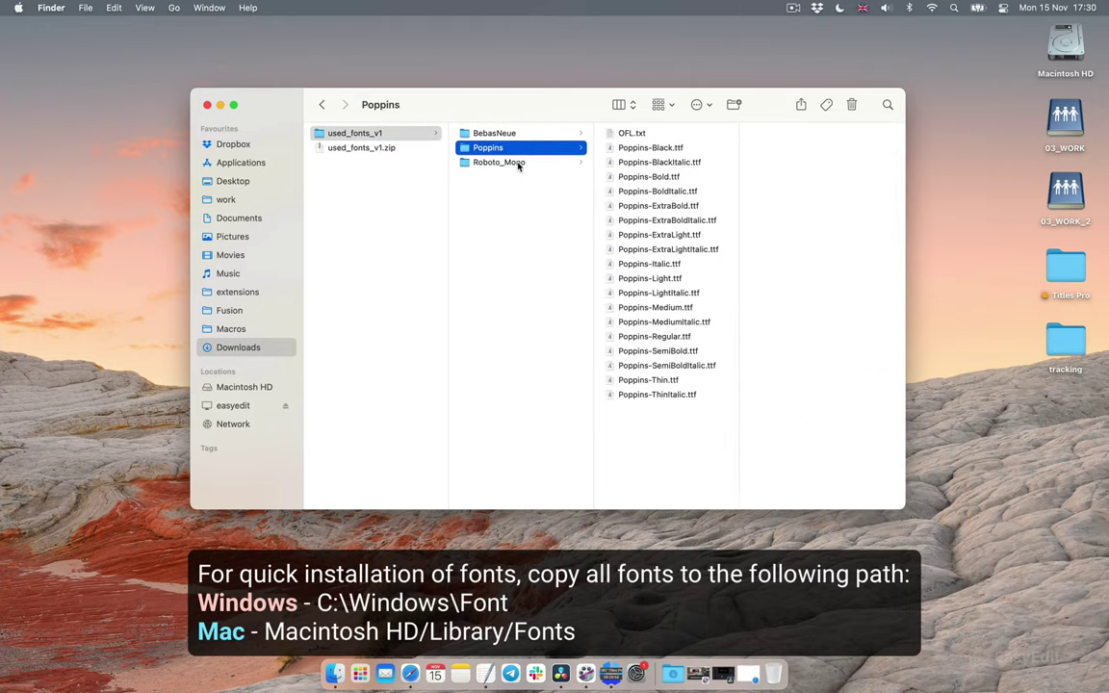
left_click(520, 164)
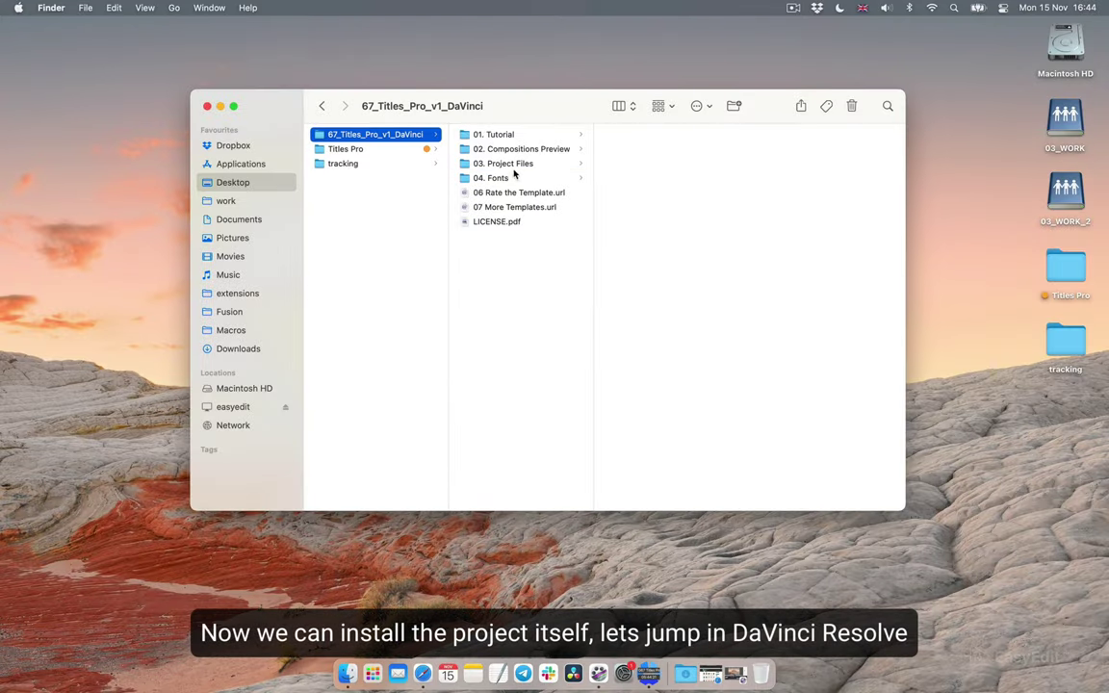
left_click(515, 165)
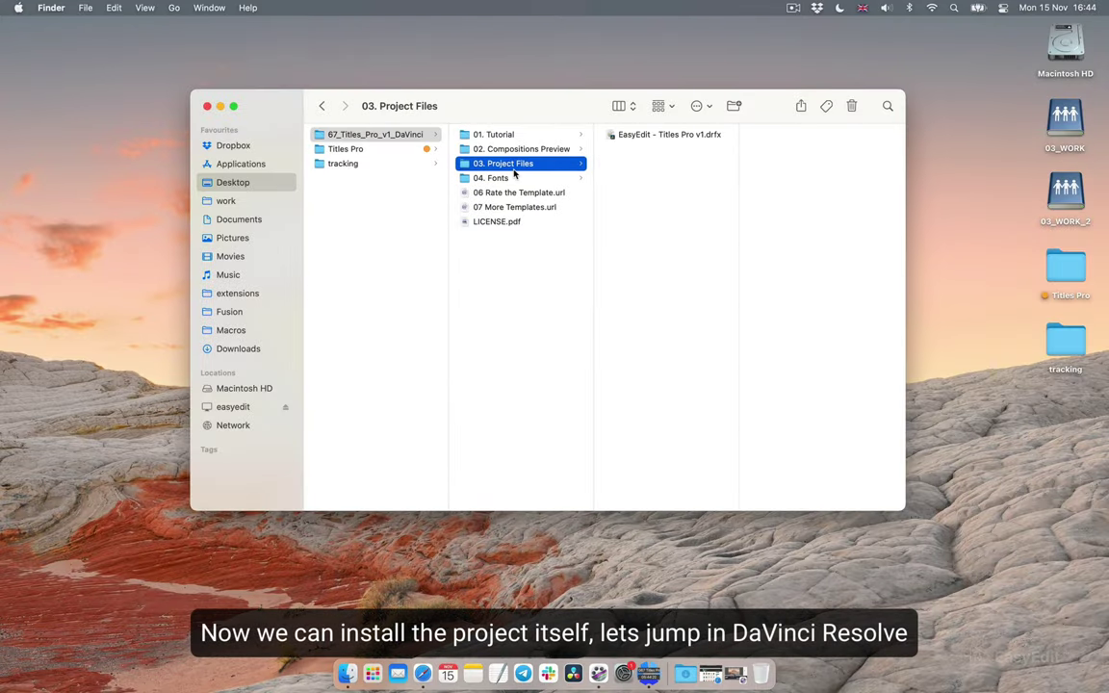
left_click(220, 106)
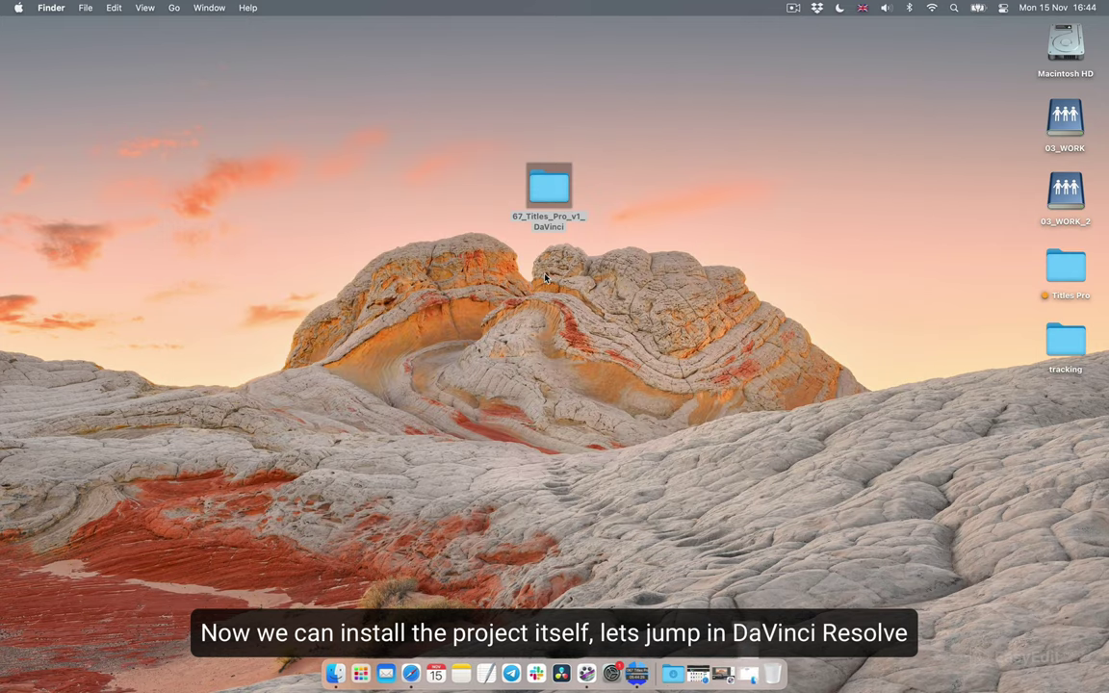
Launch DaVinci Resolve and create a new project named 'New Project'
left_click(562, 675)
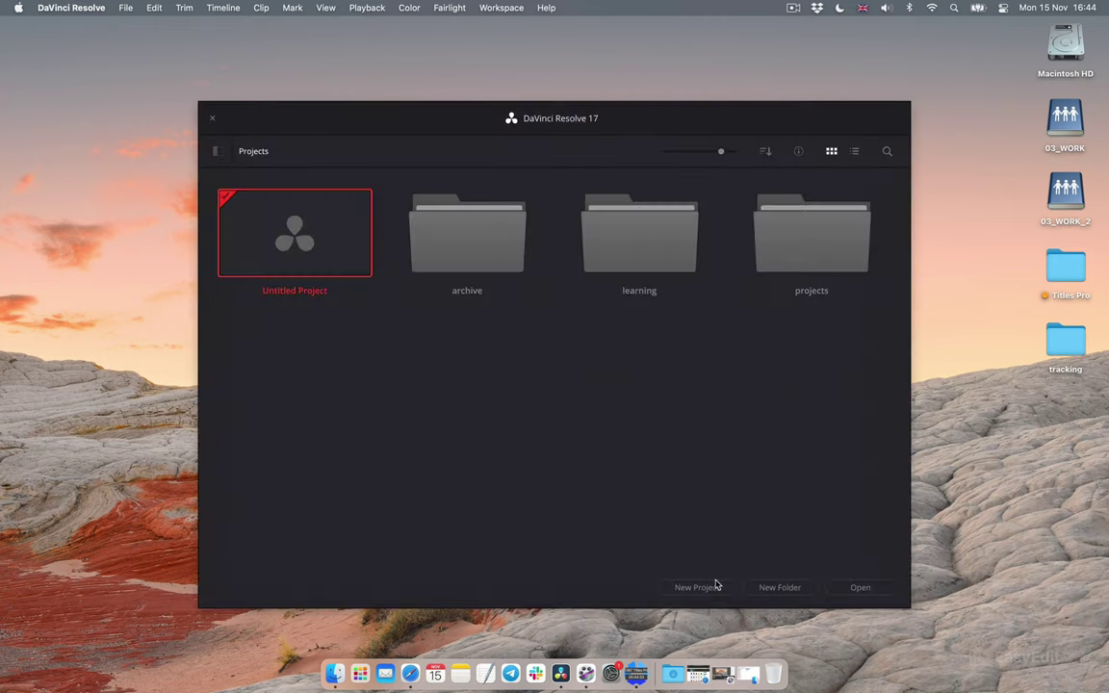
left_click(699, 589)
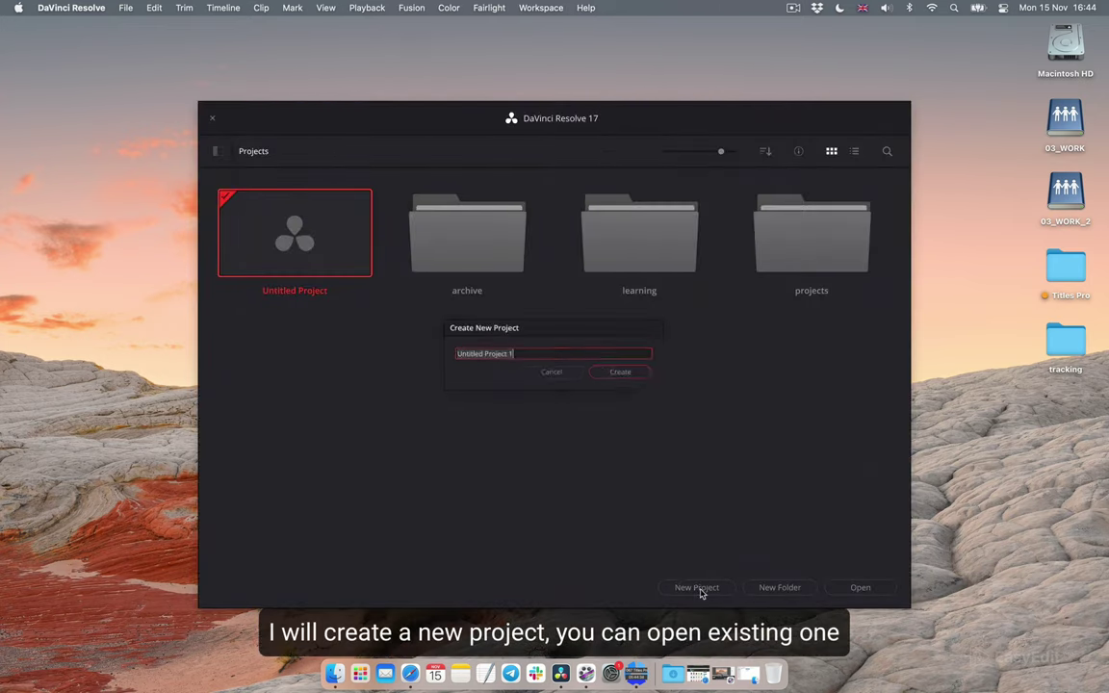
key("BackSpace")
key("BackSpace")
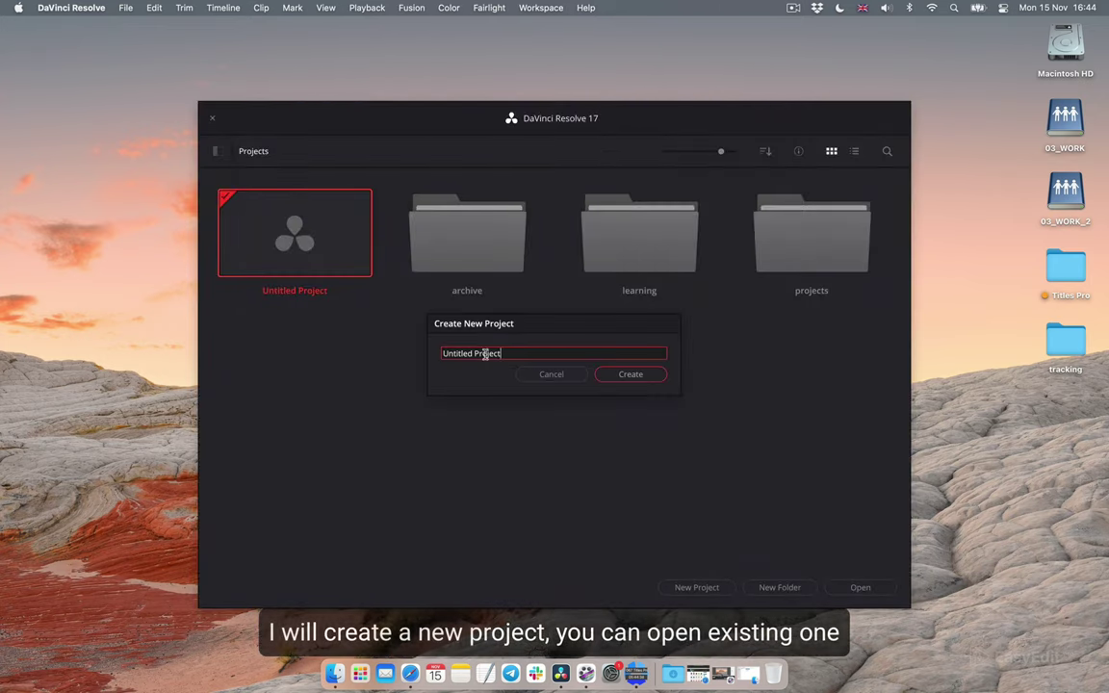
left_click_drag(470, 354, 414, 354)
type("New")
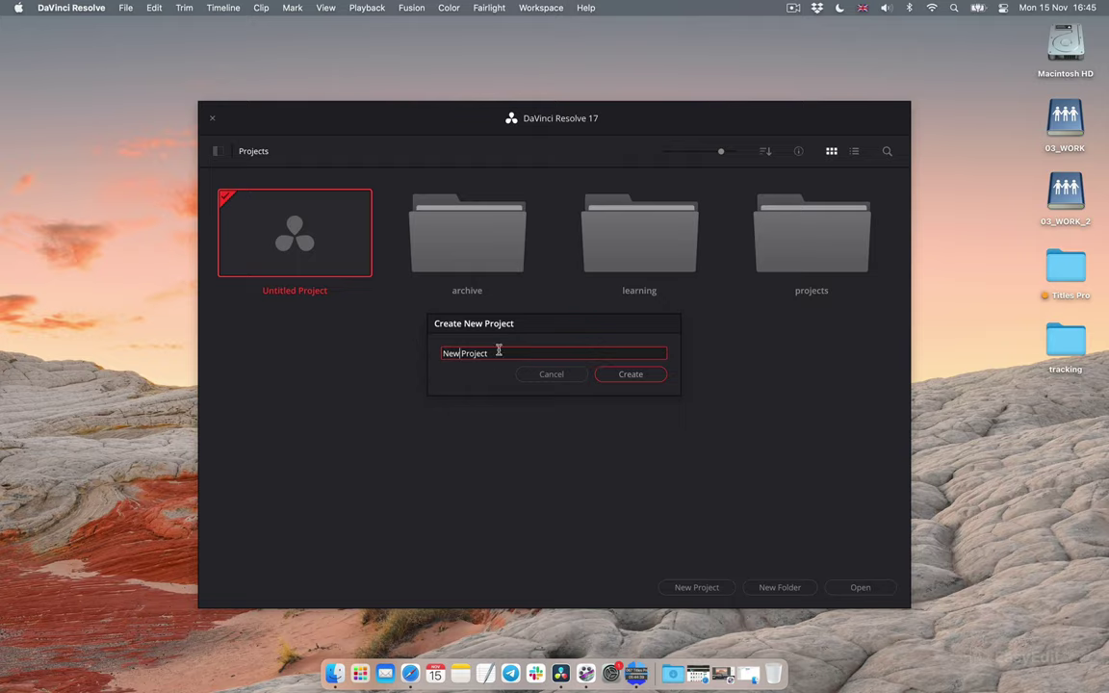
left_click(624, 376)
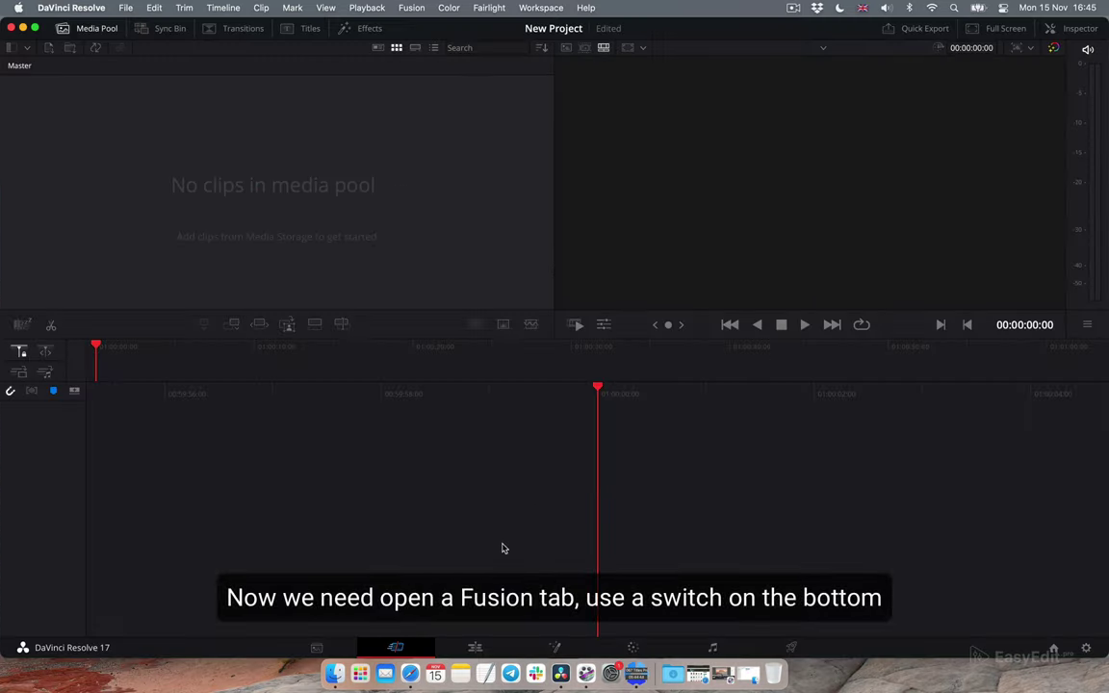
Switch to the Fusion page and show text labels under the page icons
left_click(559, 648)
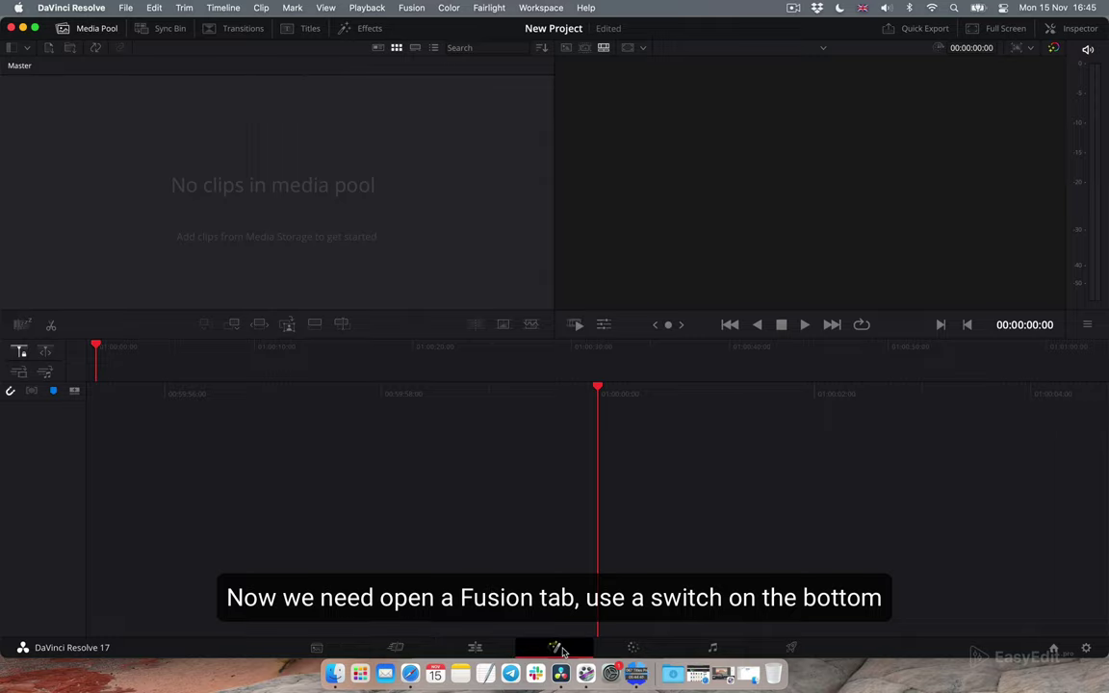
right_click(854, 633)
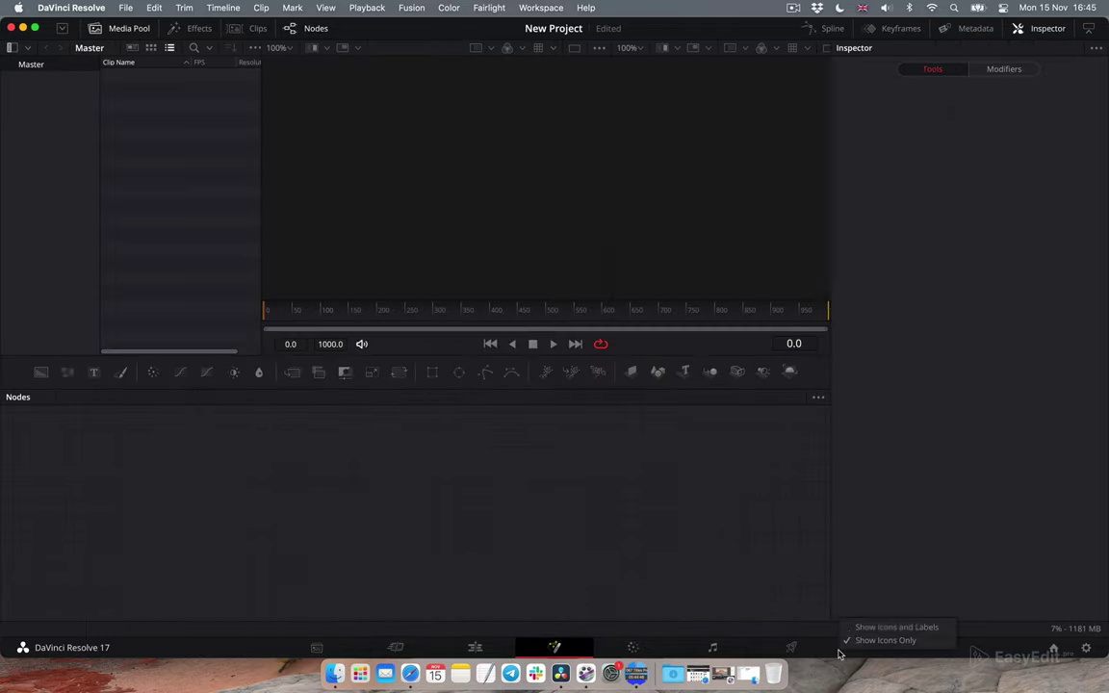
left_click(855, 626)
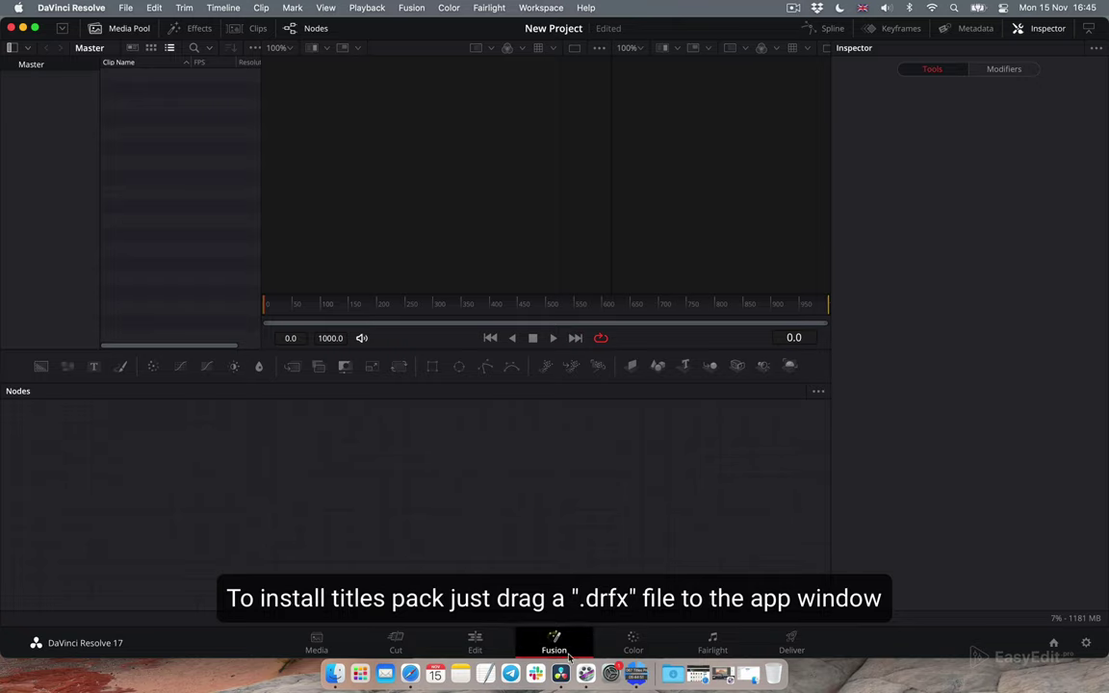
Drag the EasyEdit - Titles Pro v1 .drfx file into Resolve and install it
left_click(724, 673)
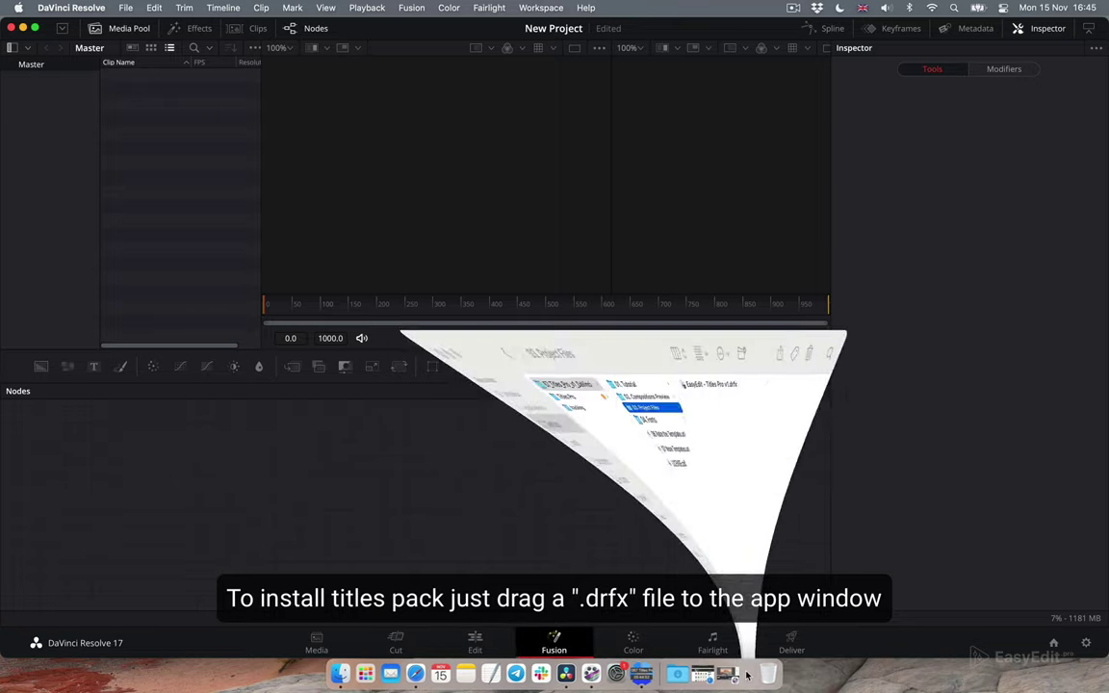
left_click_drag(631, 135, 453, 557)
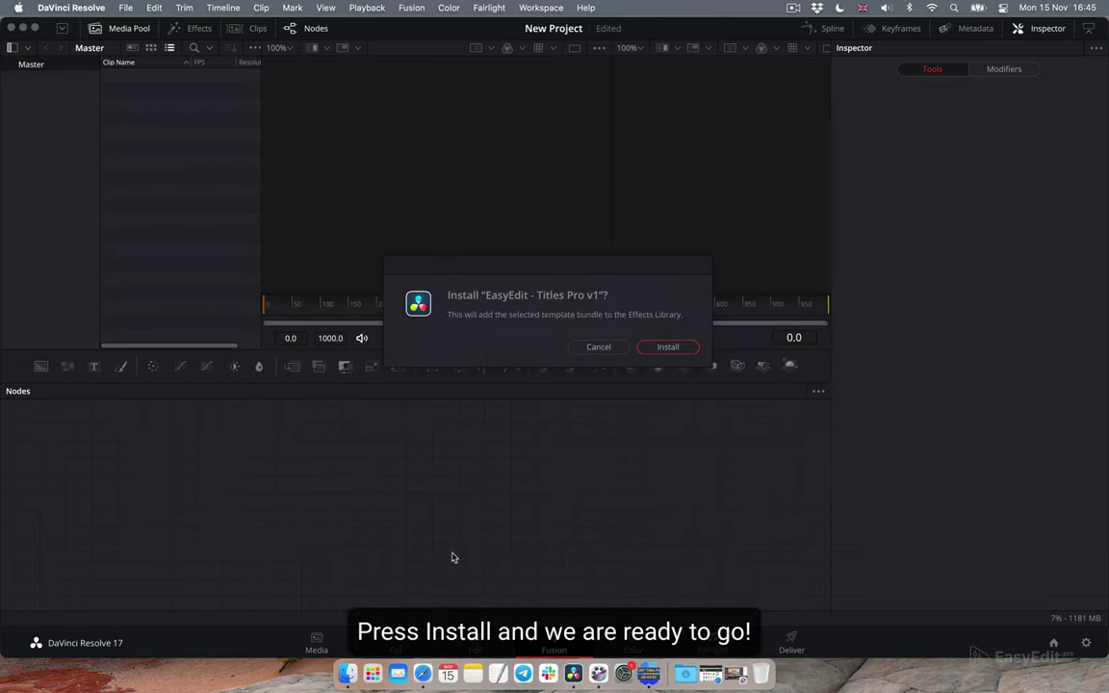
left_click(670, 347)
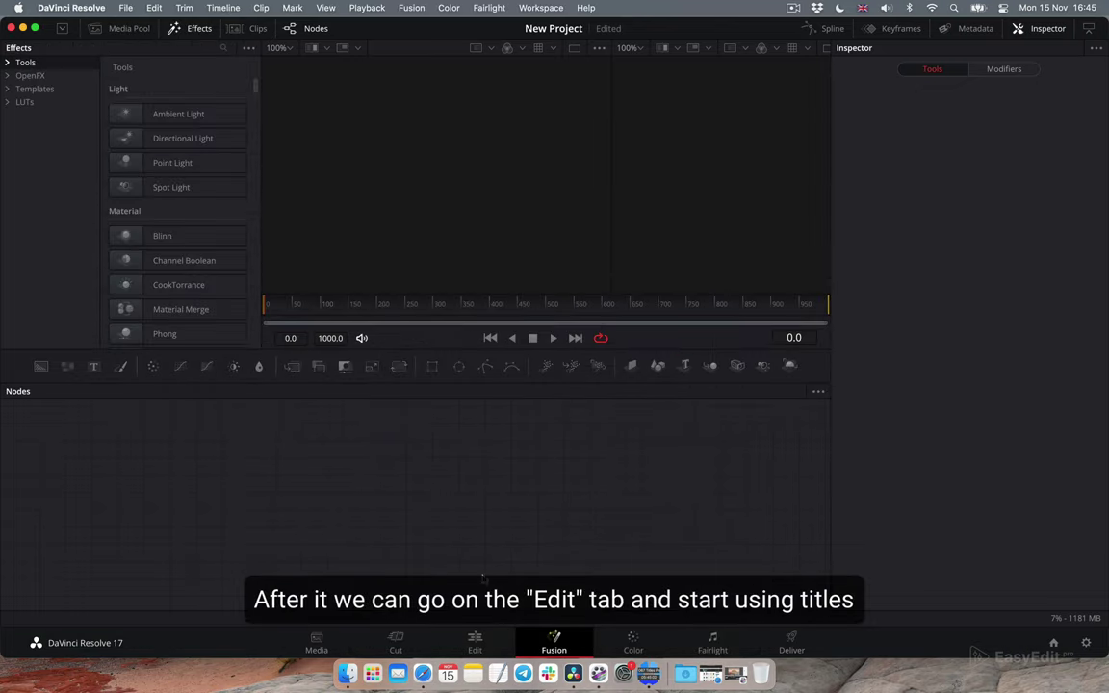
On the Edit page, expand Effects Titles to the EasyEdit - Titles Pro categories
left_click(475, 643)
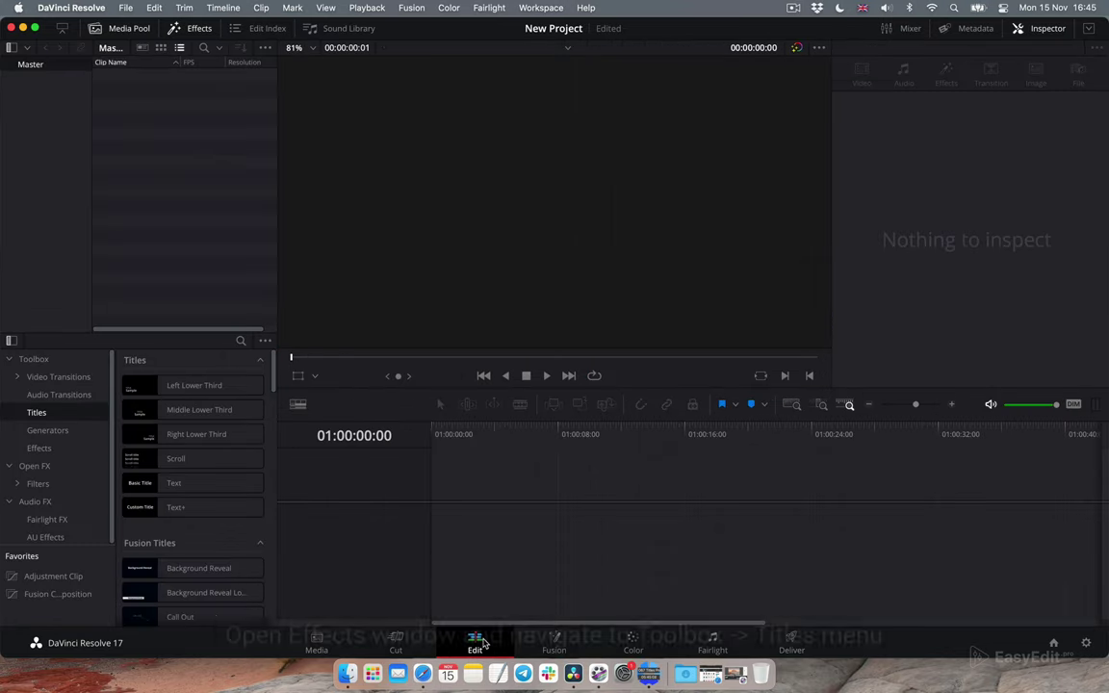
left_click(149, 32)
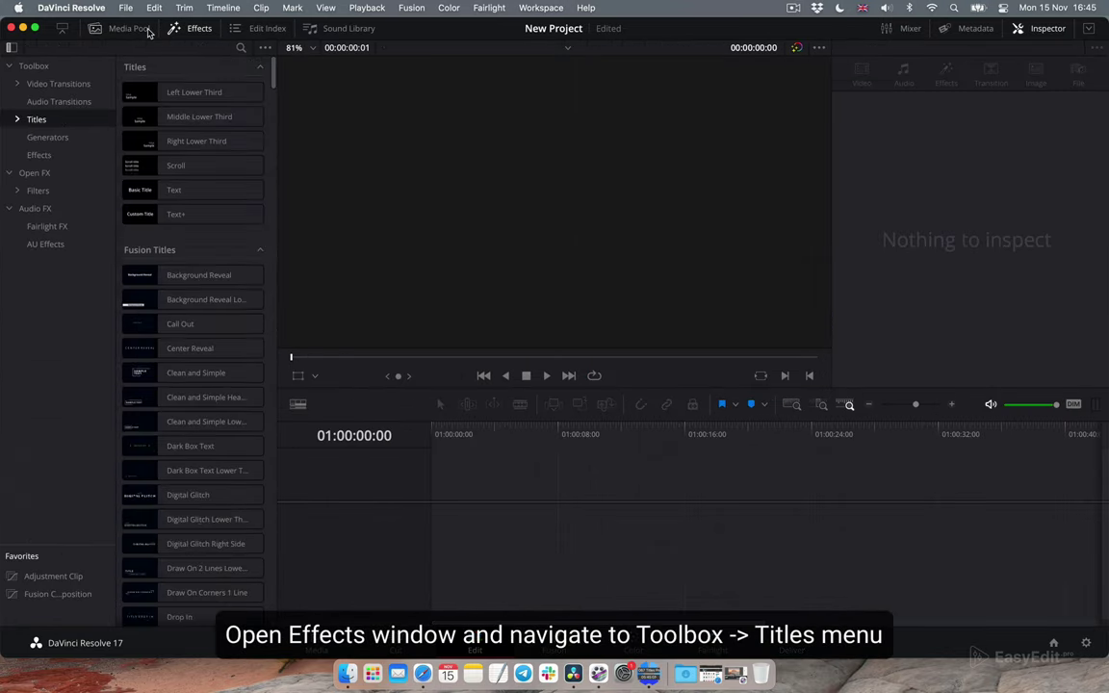
left_click(18, 119)
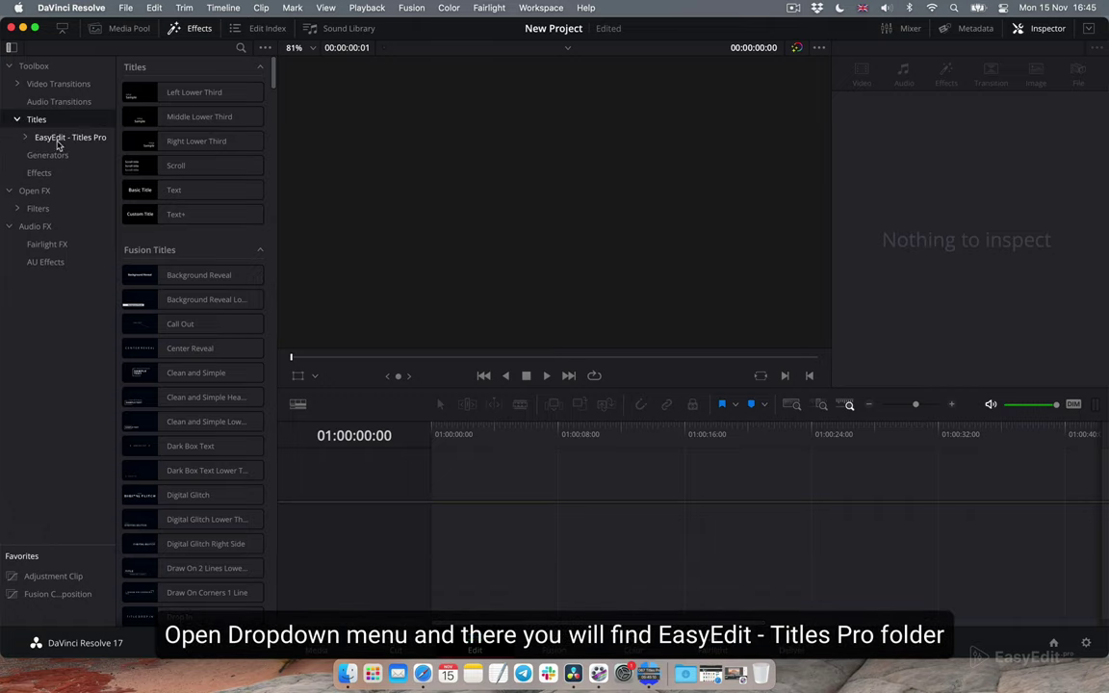
left_click(58, 138)
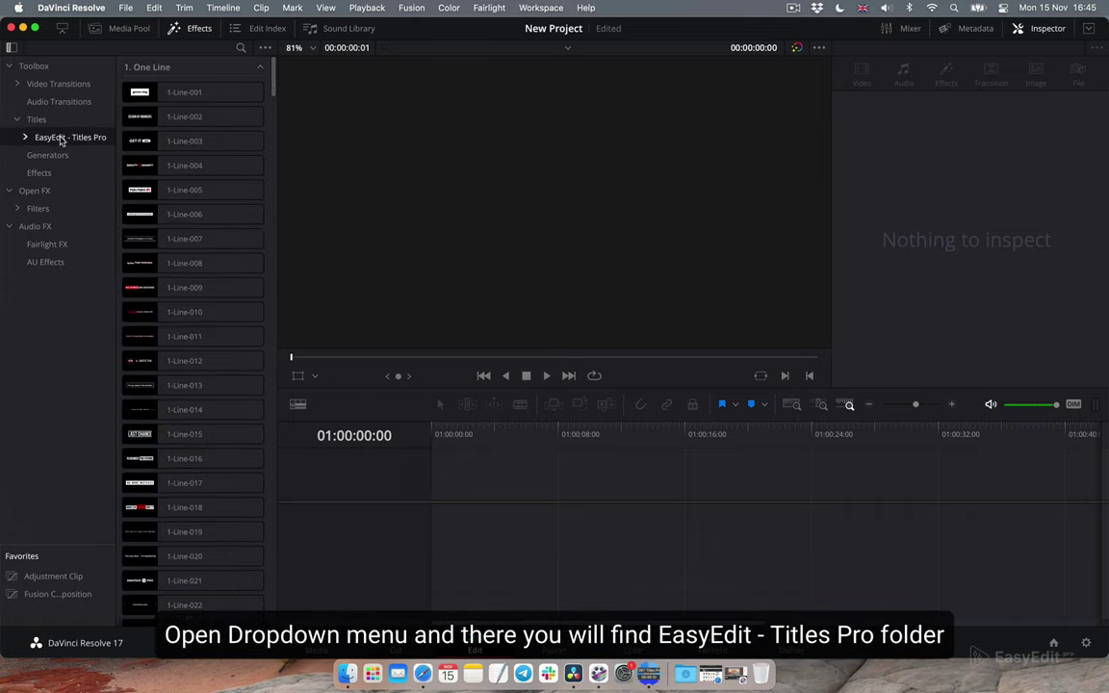
left_click(26, 137)
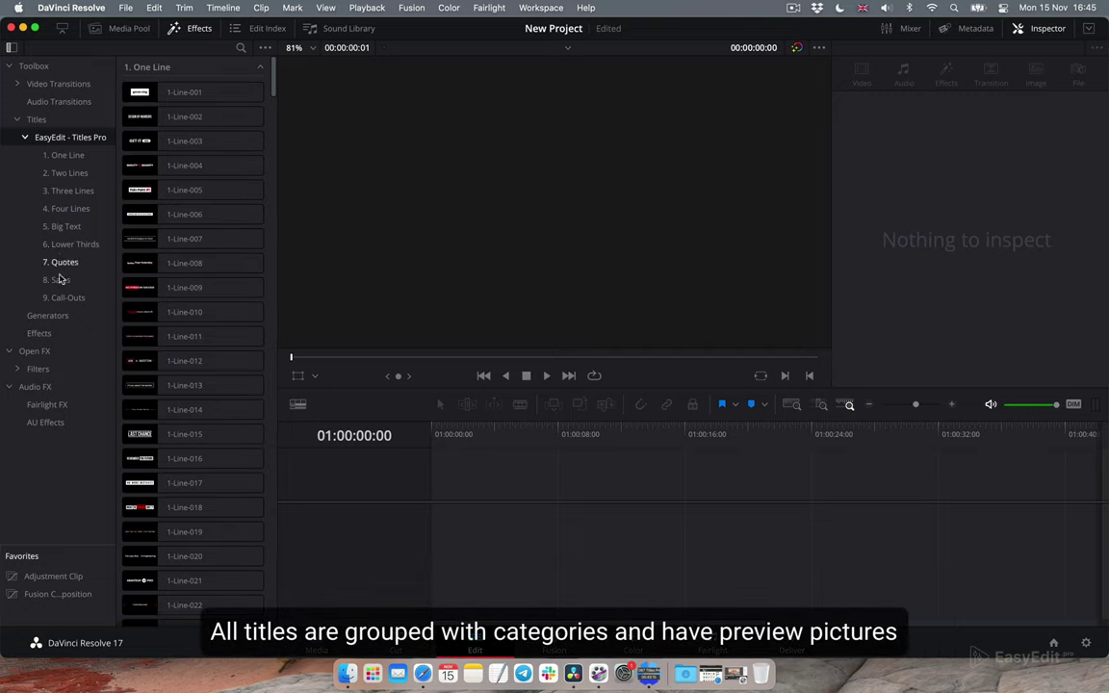
Scroll the EasyEdit title list and open the 3. Three Lines category
scroll(217, 284, "down", 5)
scroll(217, 284, "down", 5)
scroll(217, 285, "down", 5)
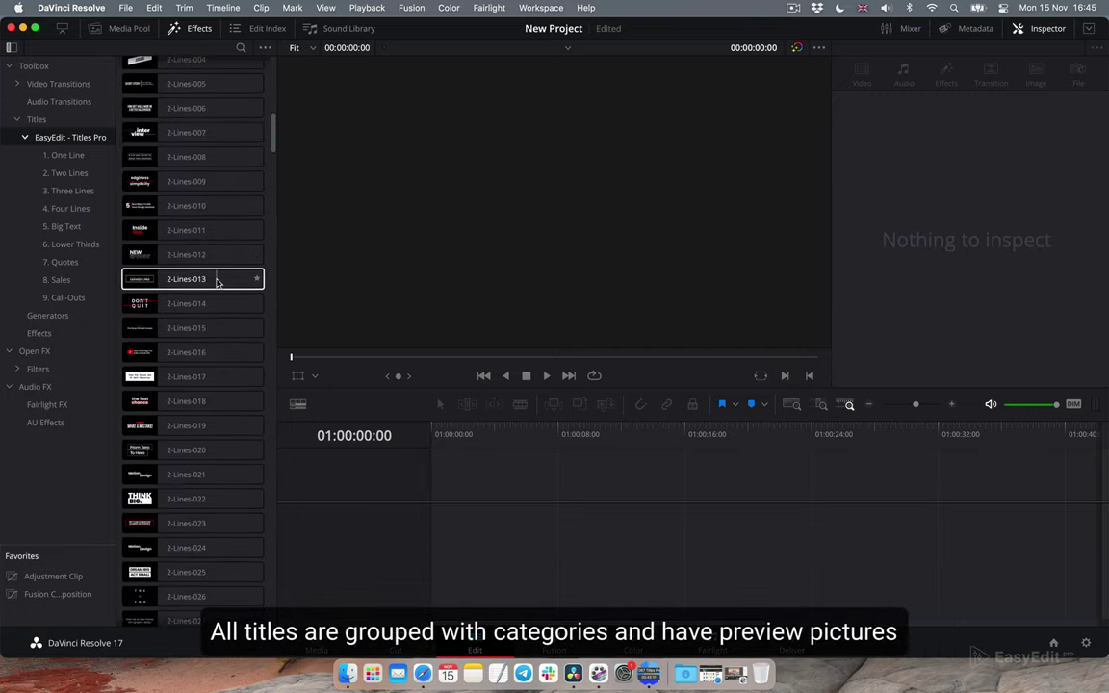
scroll(217, 284, "down", 5)
scroll(217, 285, "down", 5)
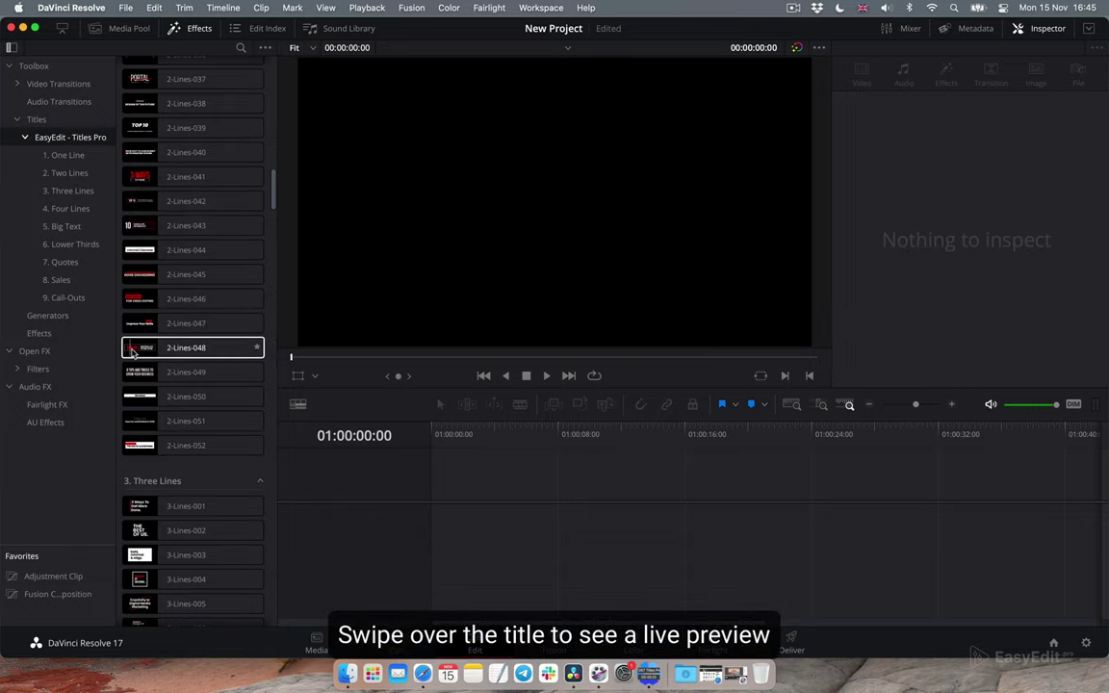
scroll(168, 330, "down", 10)
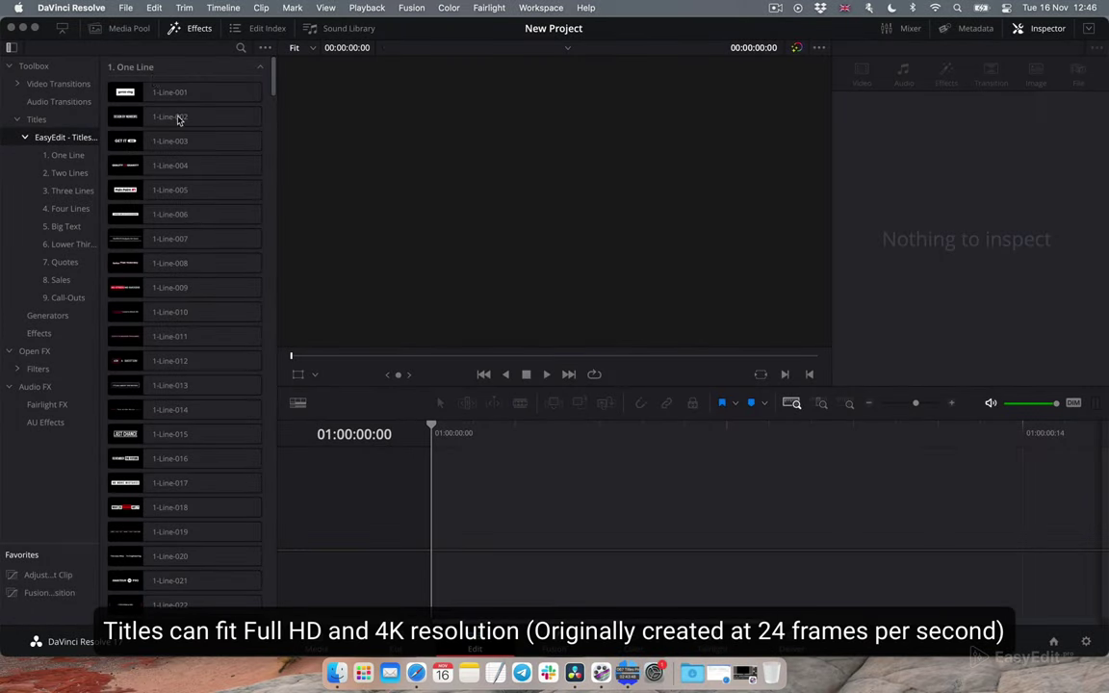
left_click(148, 99)
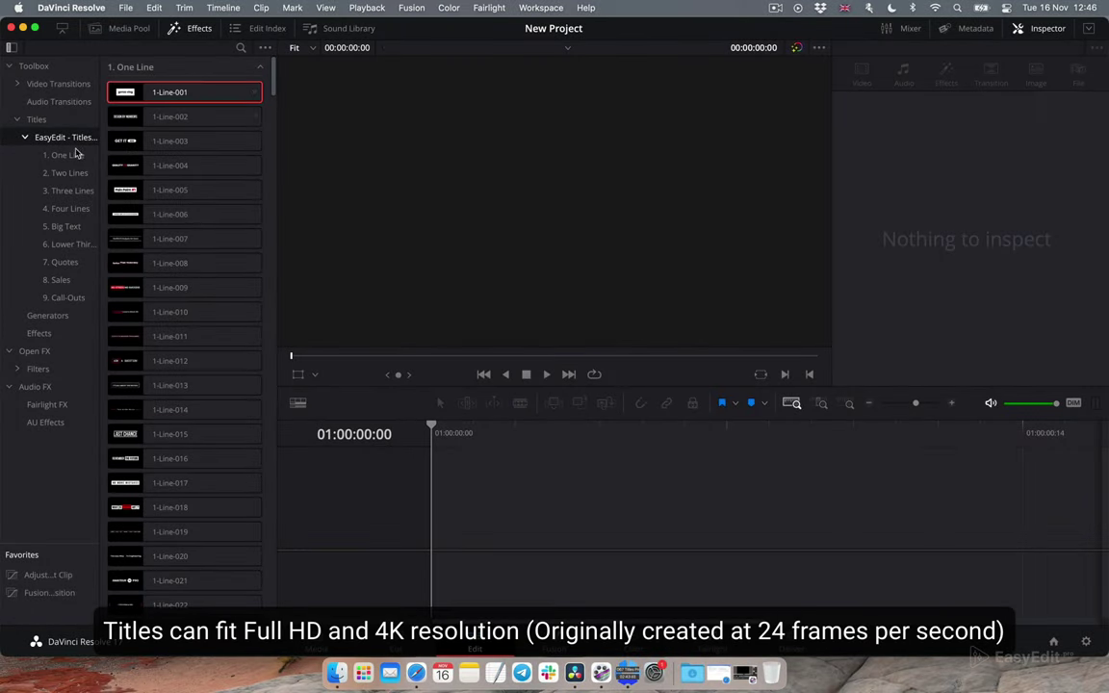
left_click(74, 190)
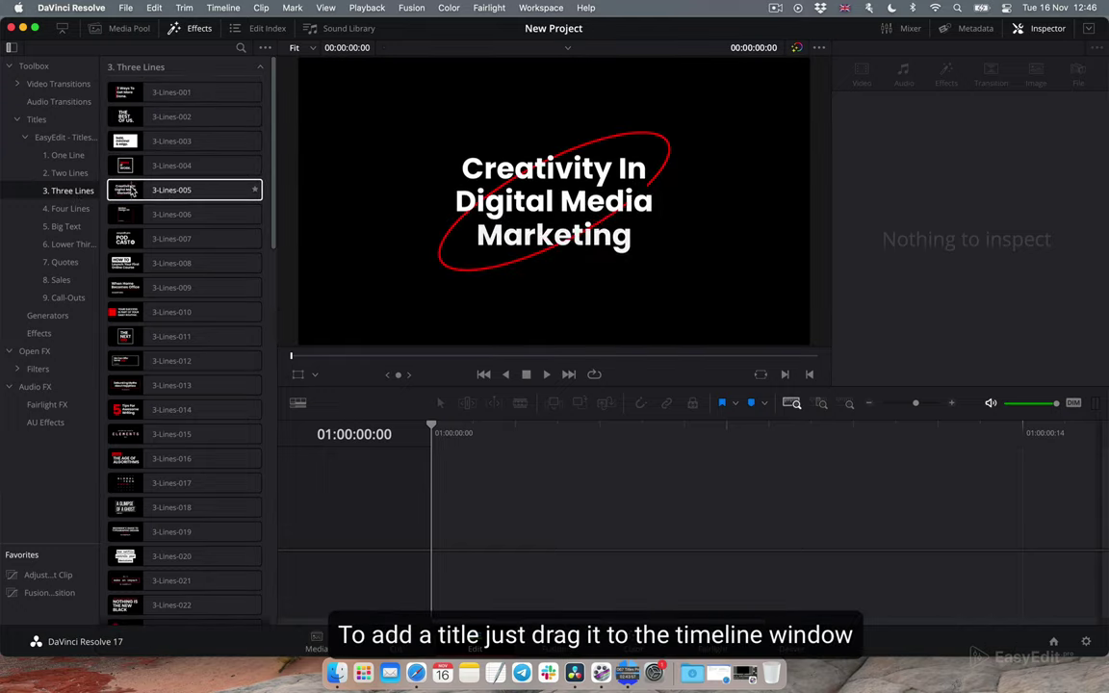
Drag the 3-Lines-005 title onto the timeline, creating Timeline 1 with it on V1
mouse_move(172, 202)
left_mouse_down()
mouse_move(414, 378)
mouse_move(443, 515)
left_mouse_up()
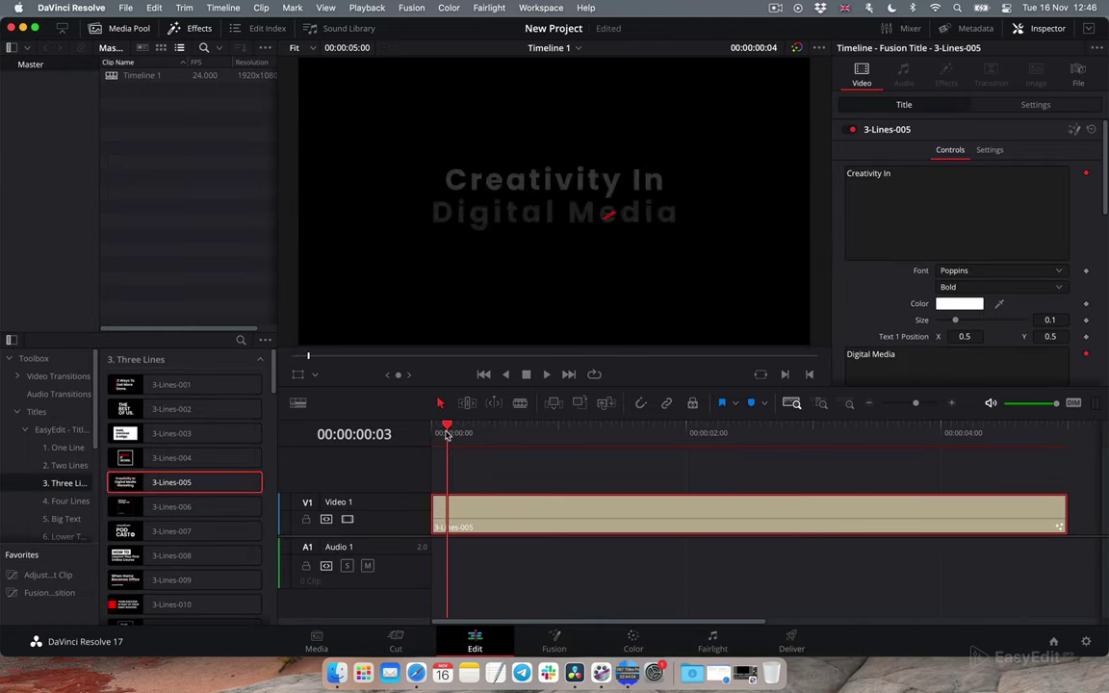
left_click_drag(446, 435, 665, 436)
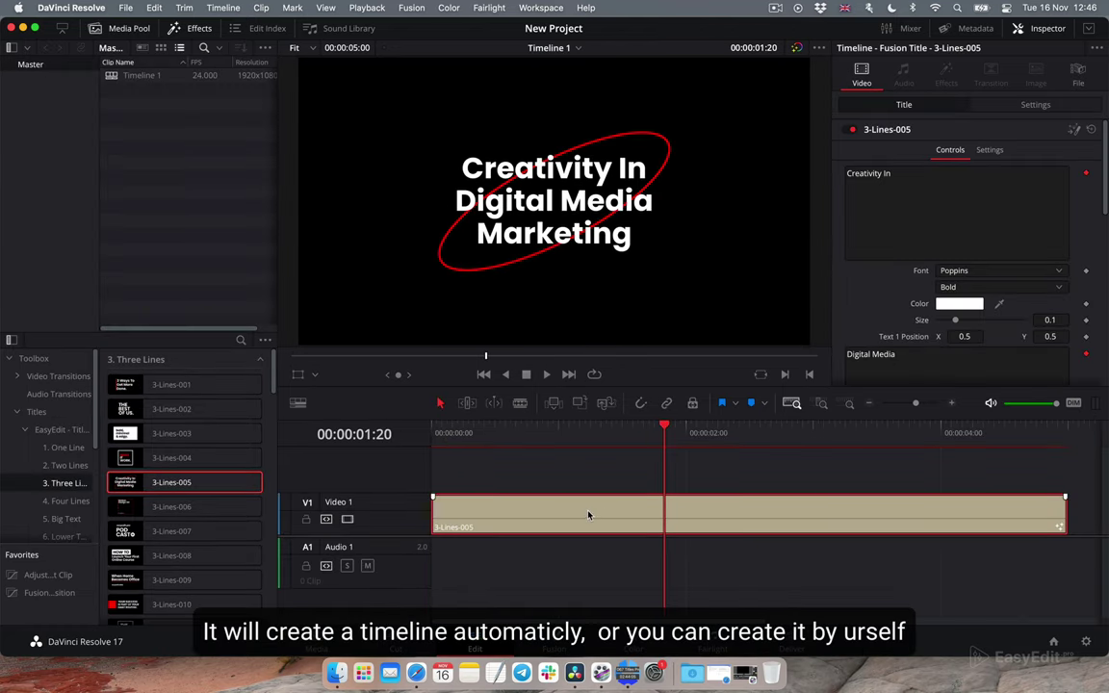
right_click(148, 114)
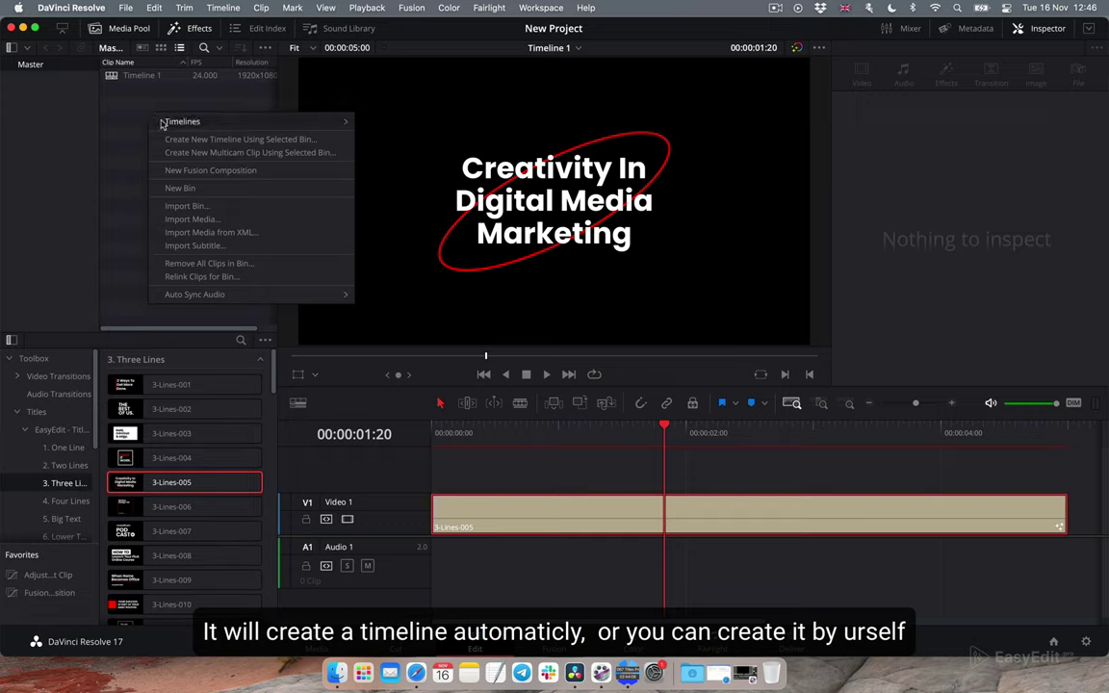
Dismiss the Media Pool menu and bring up the title's Inspector at full height
mouse_move(192, 121)
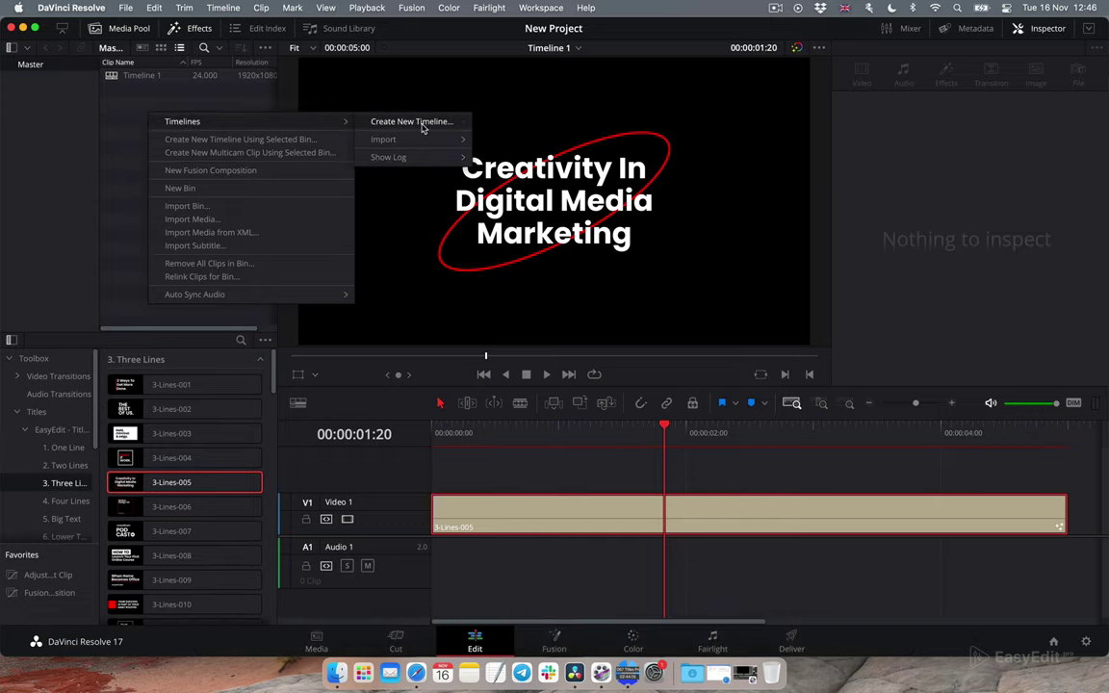
key("Escape")
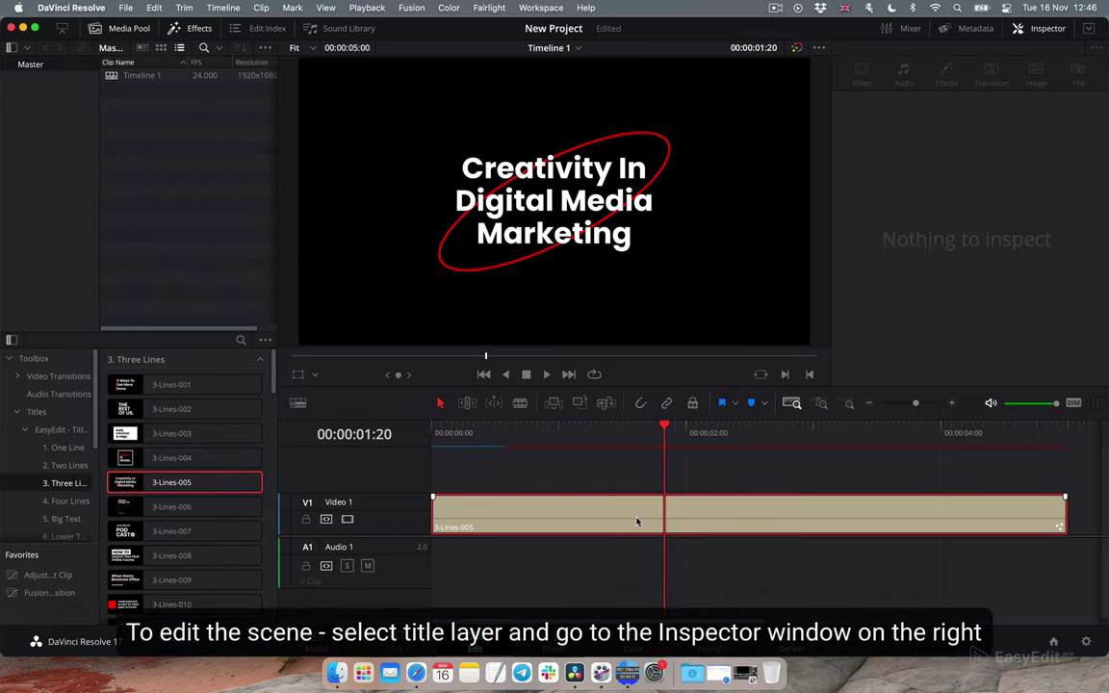
left_click(1090, 30)
left_click(1049, 28)
left_click(1049, 29)
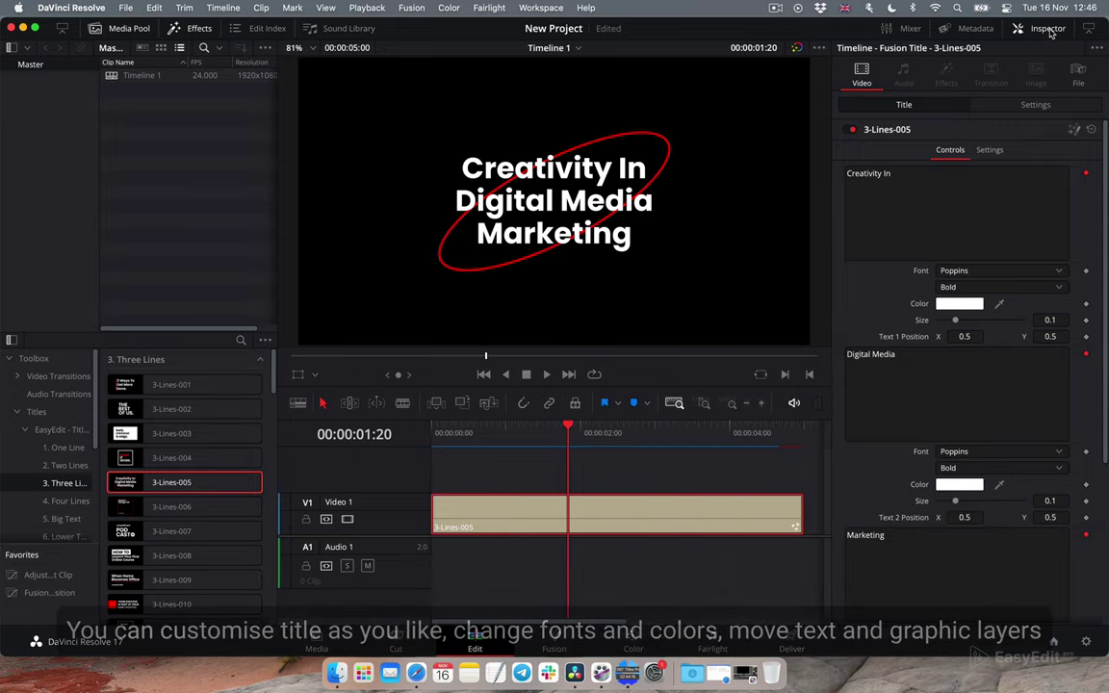
Replace the first two lines with 'EasyEdit' and 'Make Nice', then select the third line
left_click(917, 175)
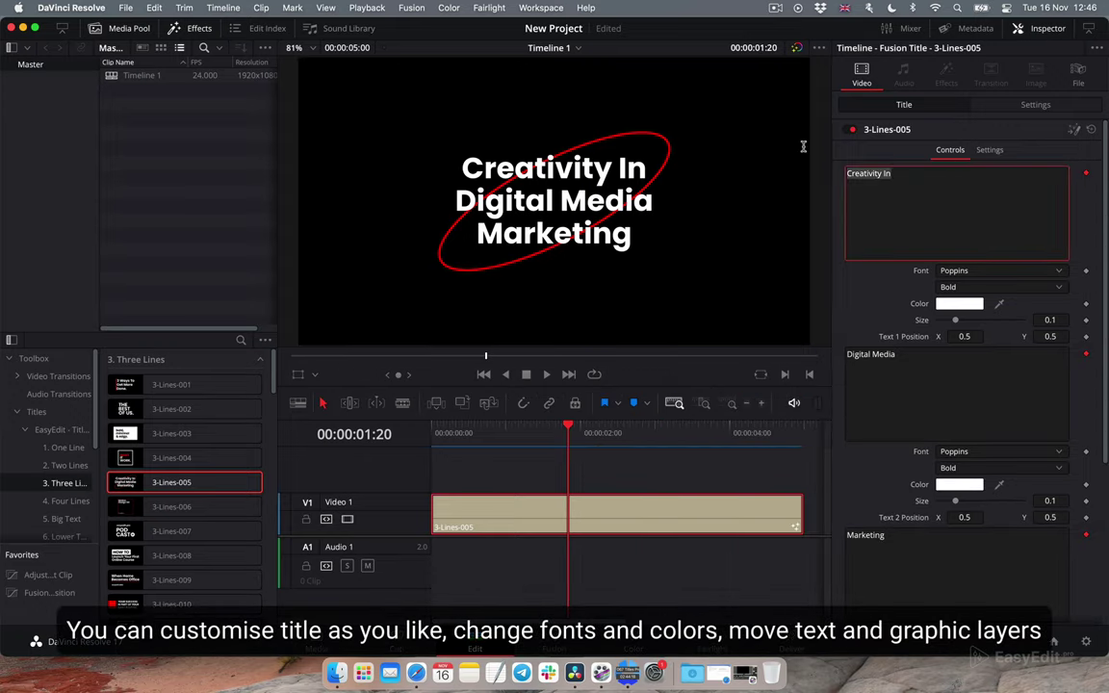
type("Easy")
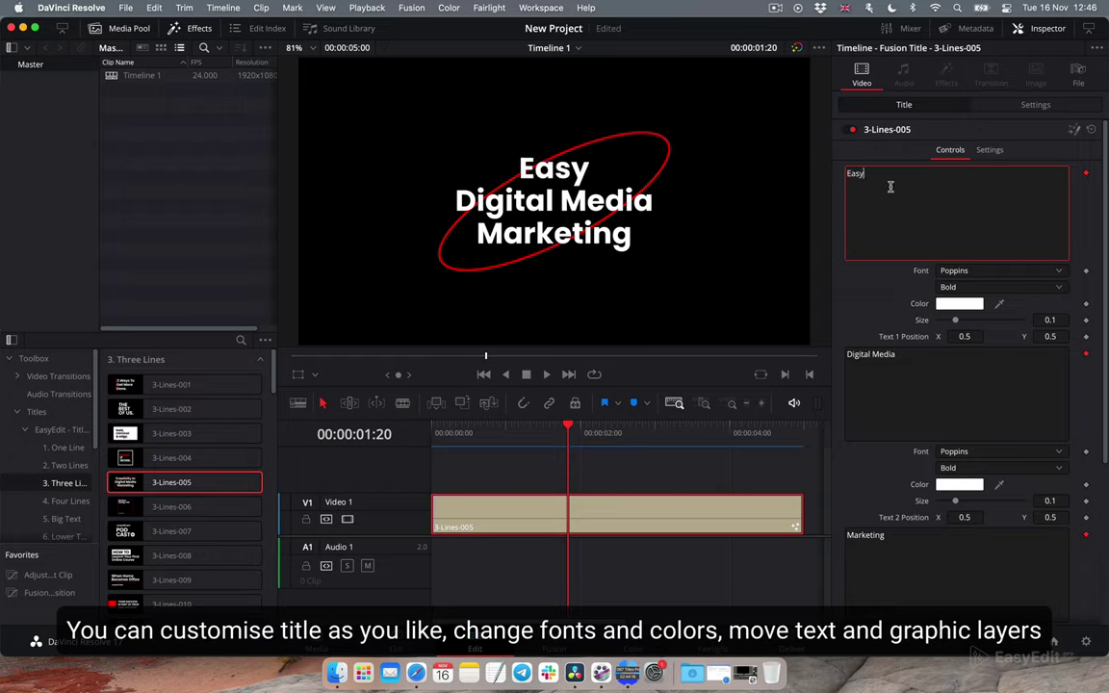
type("Edit")
left_click(922, 372)
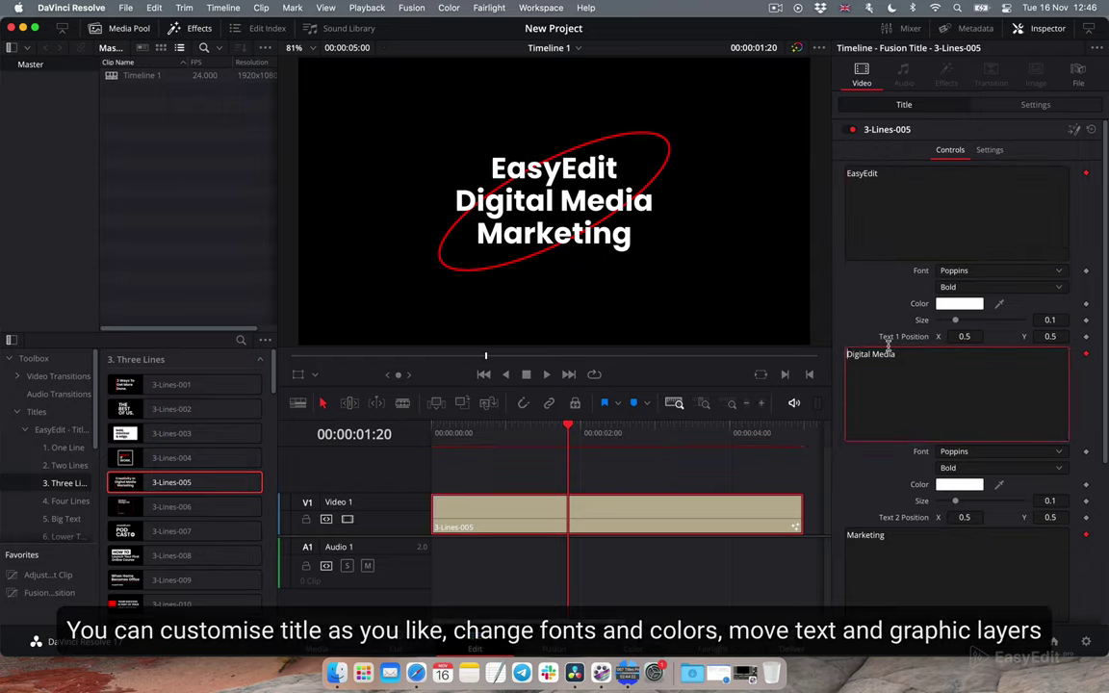
left_click_drag(922, 372, 849, 351)
type("Mak")
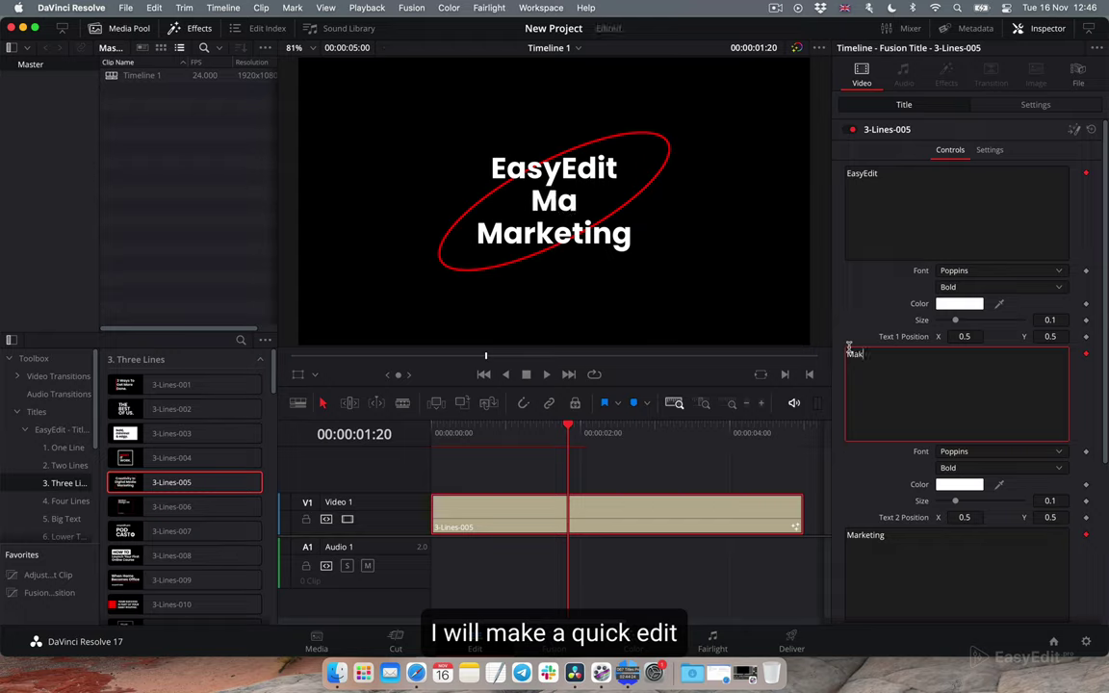
type("e Nice")
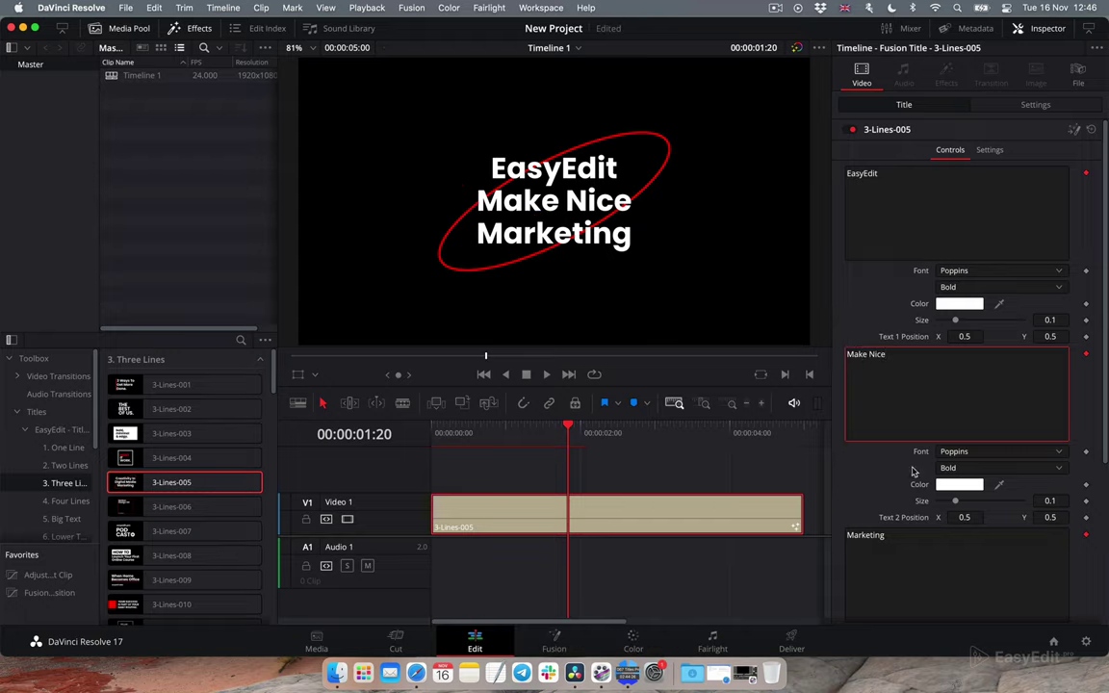
left_click(903, 561)
Type 'Templates' as the third line and colour the ellipse cyan-blue
type("Template")
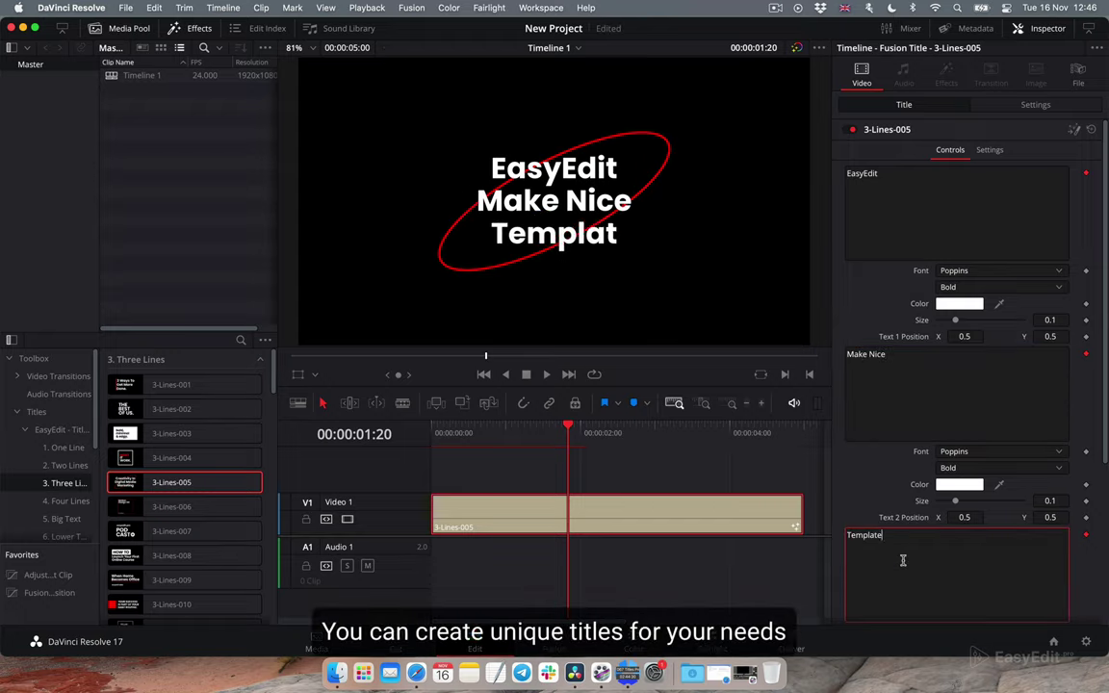
type("s")
scroll(1084, 404, "down", 2)
scroll(1084, 414, "down", 1)
scroll(1084, 421, "down", 3)
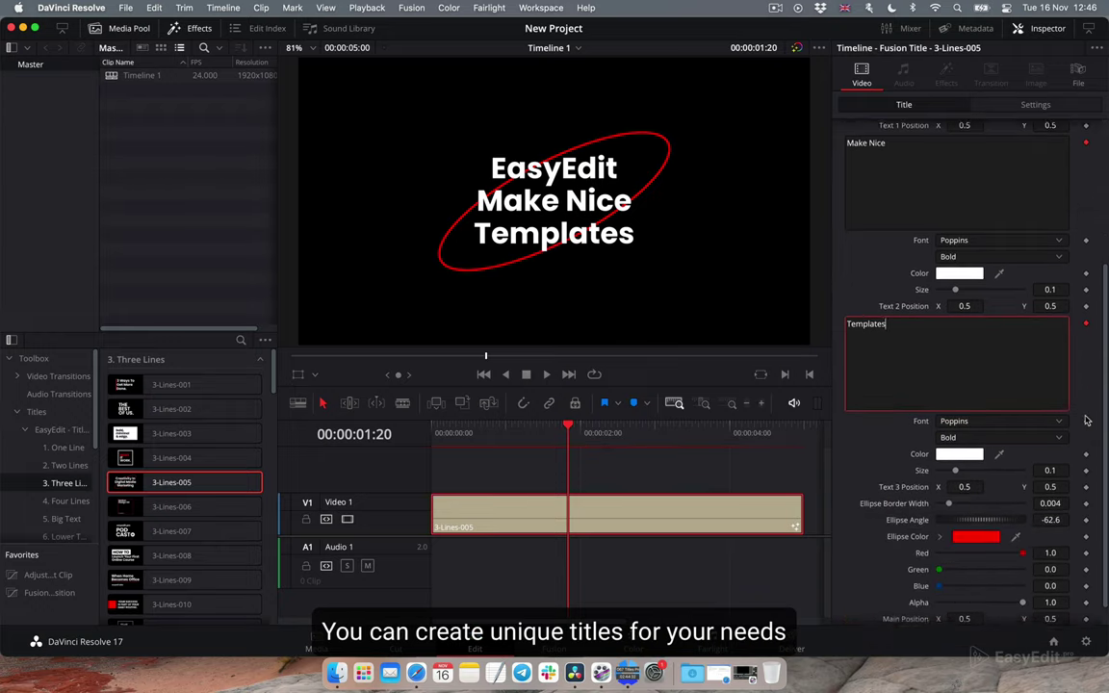
left_click(977, 511)
left_click_drag(951, 354, 911, 368)
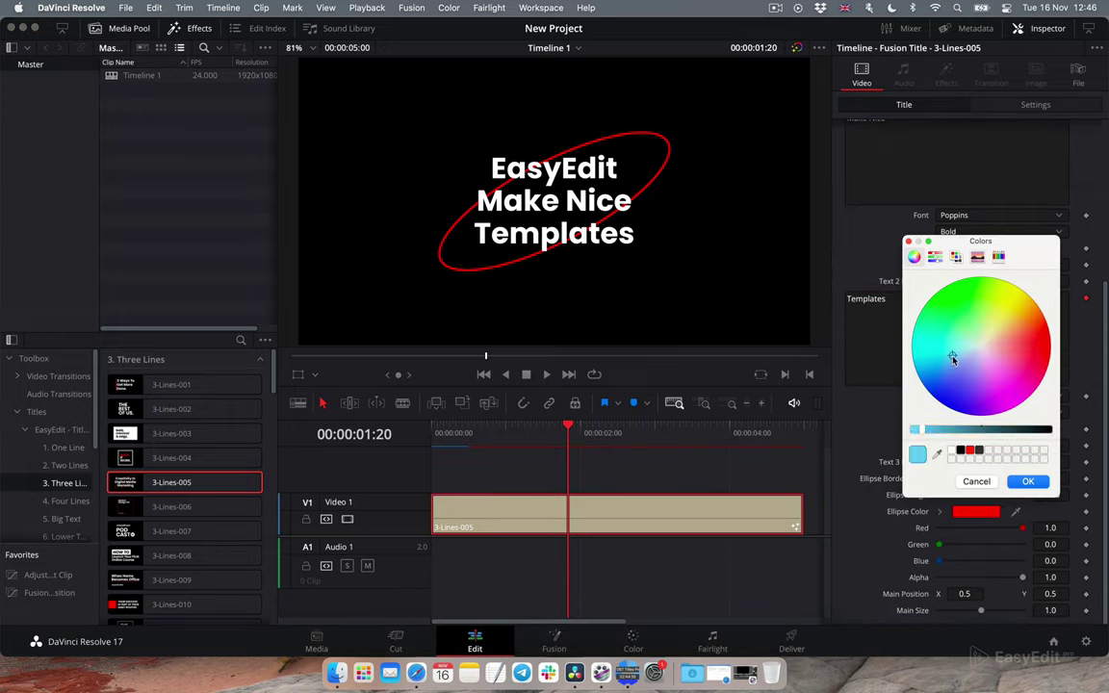
left_click(1022, 483)
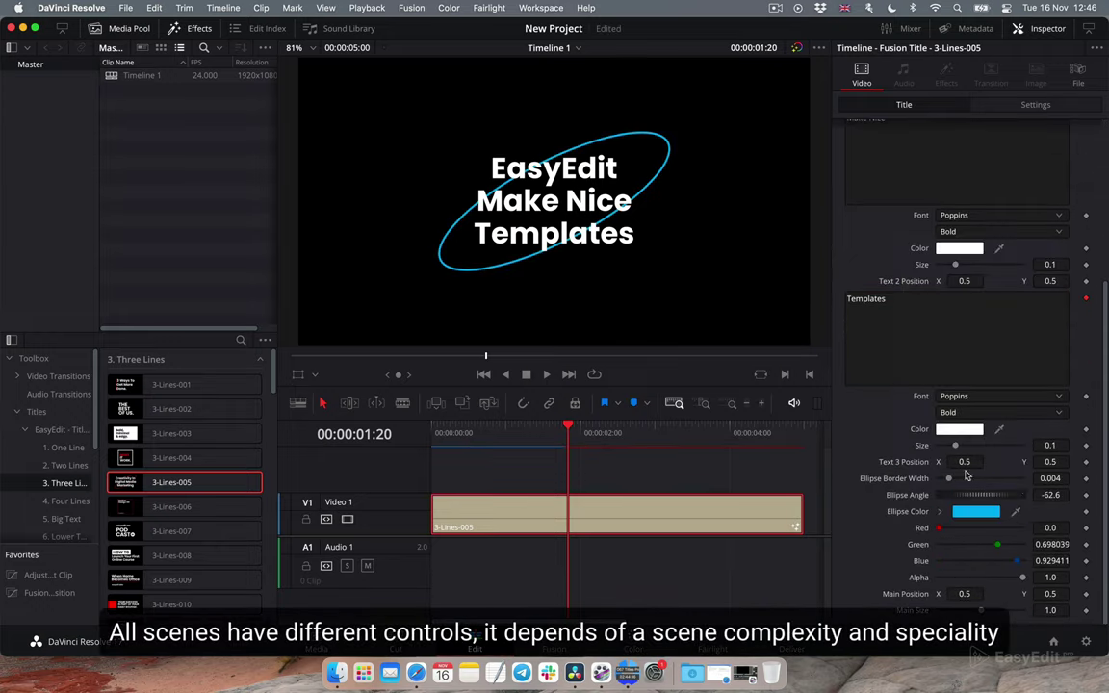
Thin the ellipse border, rotate it to -112.2°, and shift the title left
left_click_drag(950, 480, 945, 479)
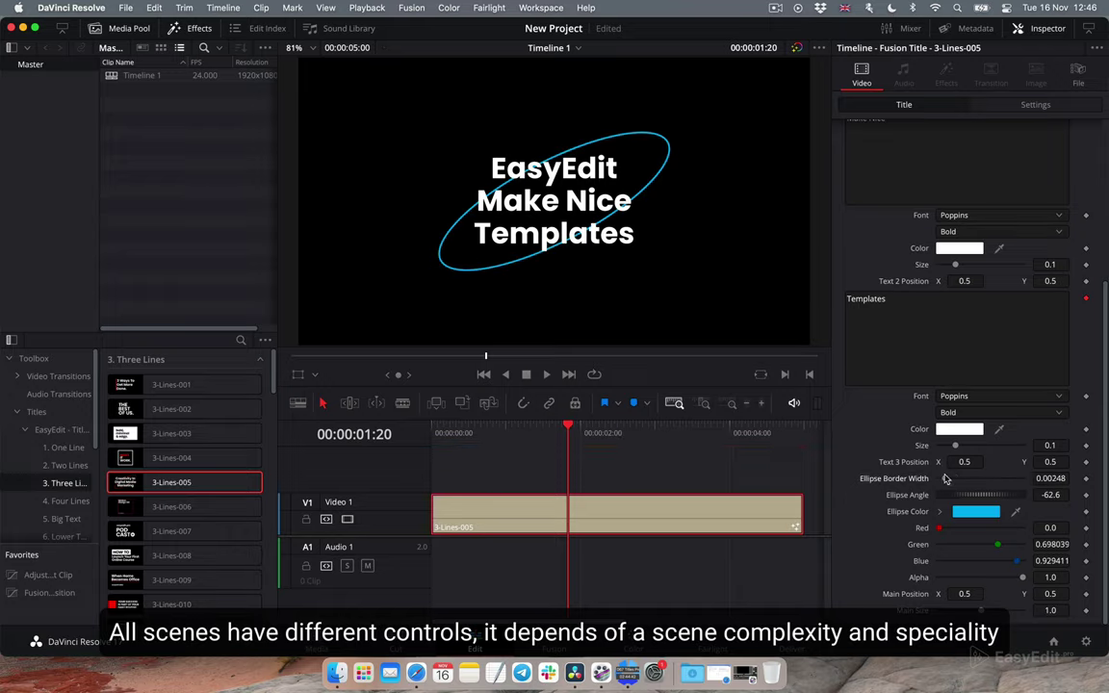
left_click_drag(947, 495, 964, 501)
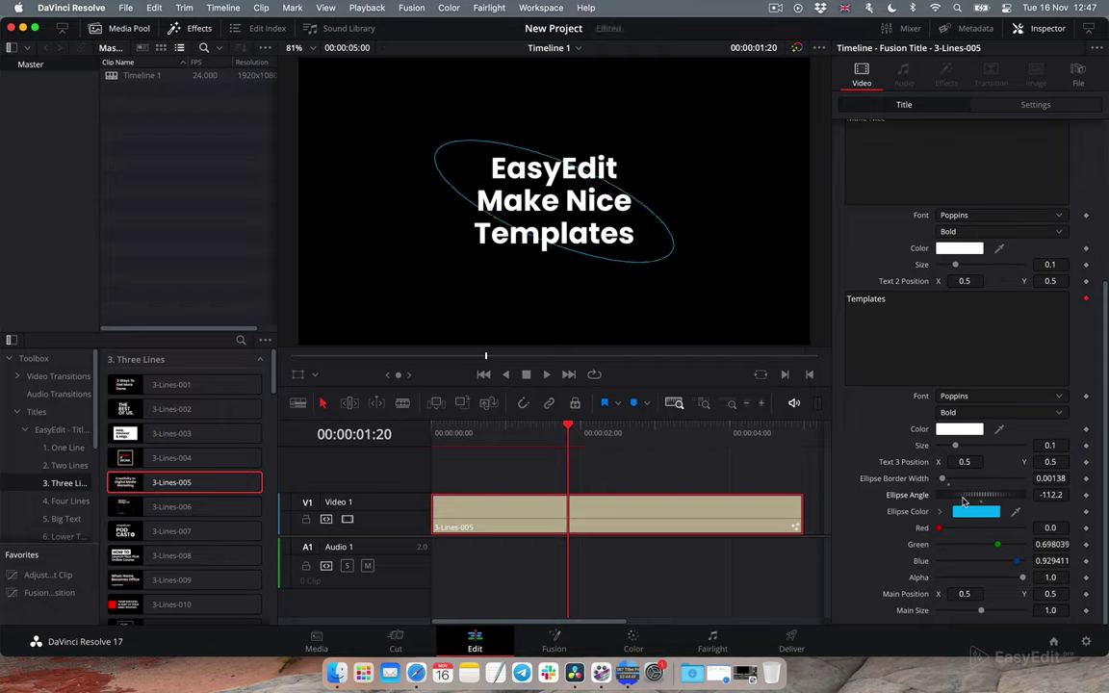
mouse_move(969, 593)
left_mouse_down()
mouse_move(994, 607)
mouse_move(982, 613)
left_mouse_up()
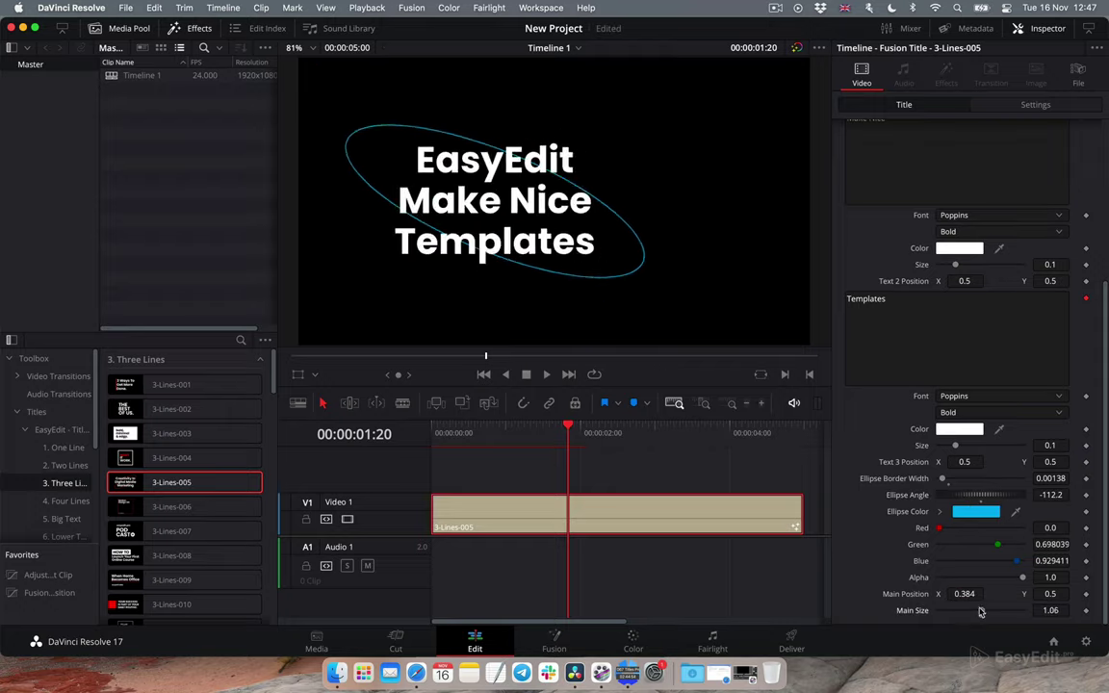
scroll(989, 316, "up", 5)
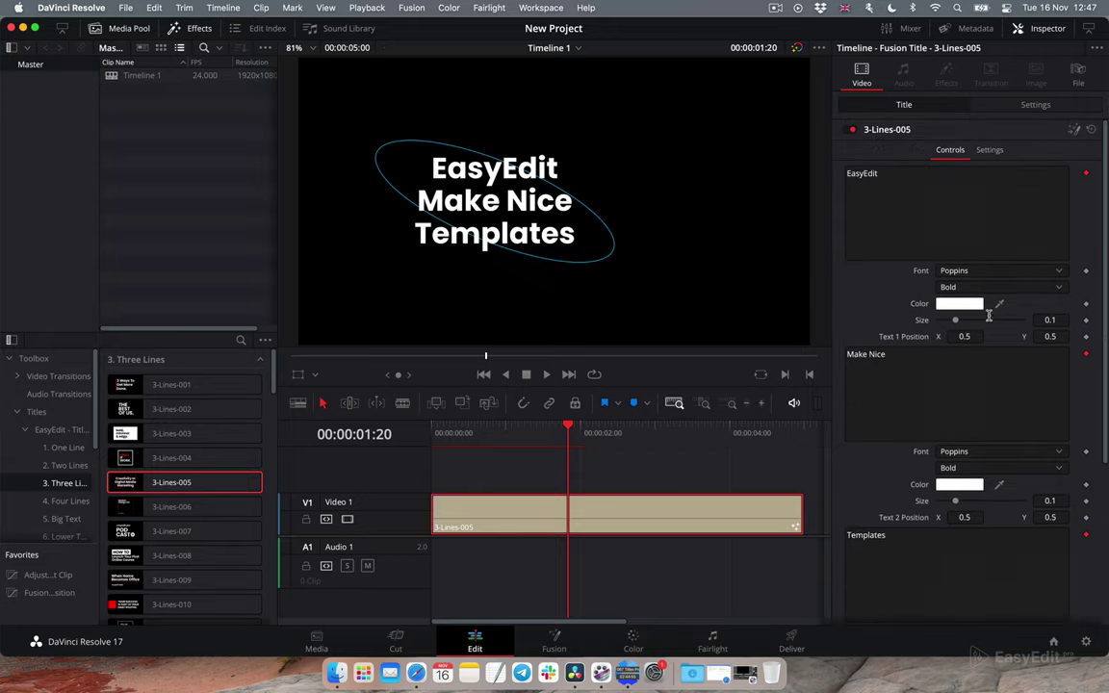
Zoom out and widen the timeline, then scrub through the 3-Lines-005 title animation
left_click(1056, 270)
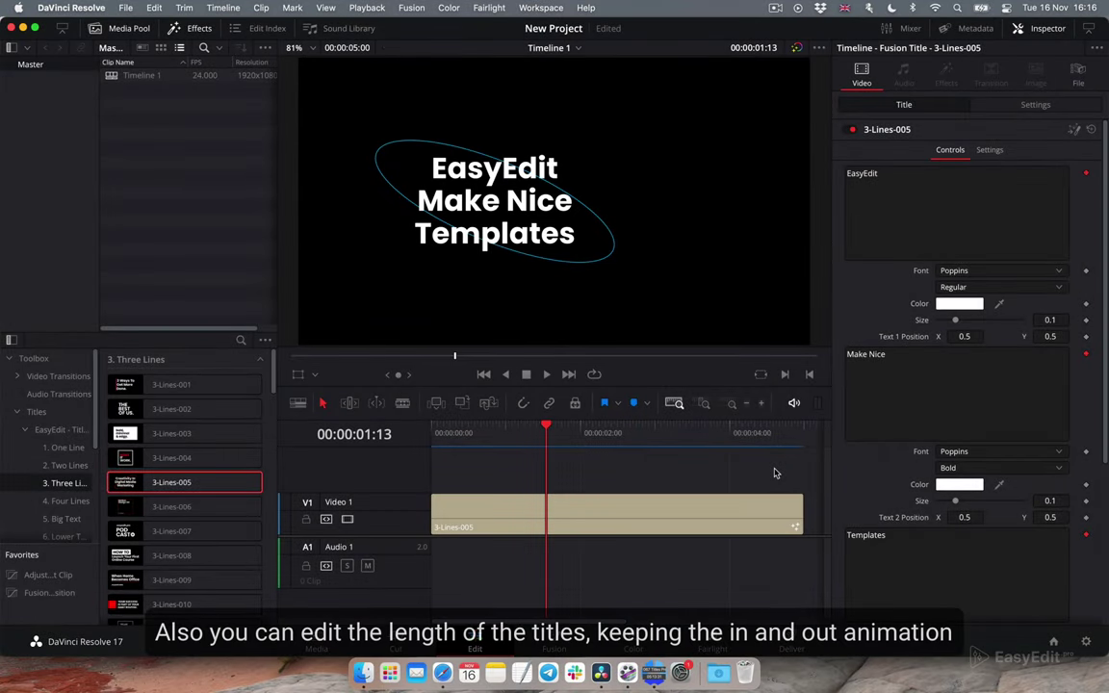
left_click_drag(734, 404, 730, 405)
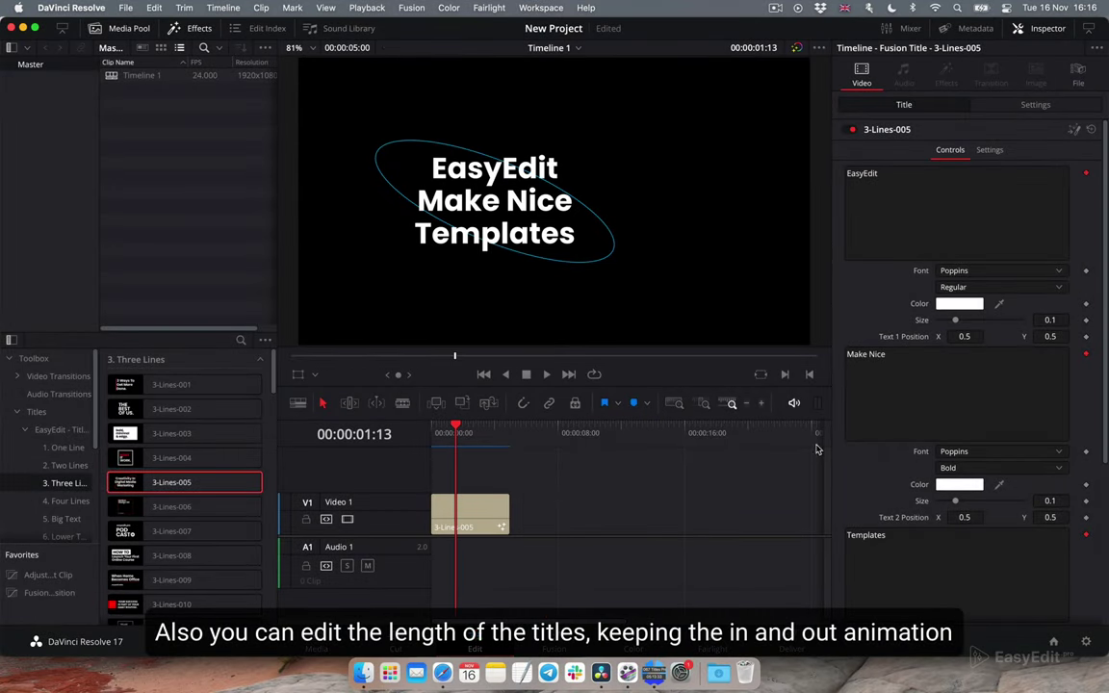
left_click(1088, 30)
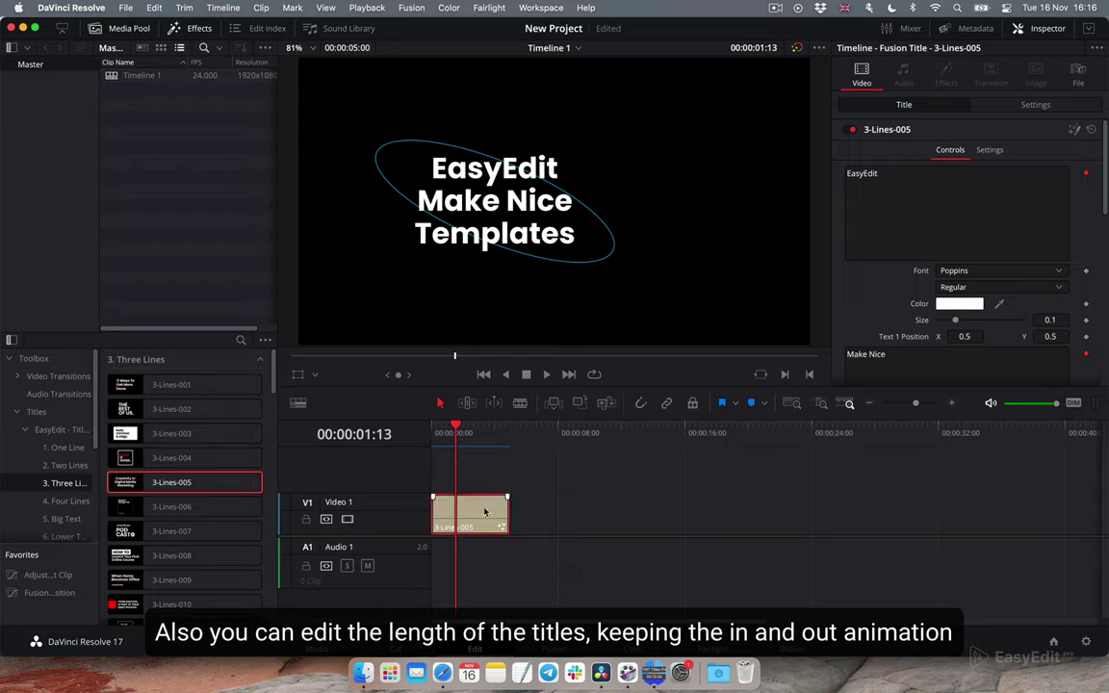
left_click_drag(471, 438, 502, 446)
Extend the title clip's end, check it, then trim it back to about 12 seconds
left_click_drag(512, 517, 656, 520)
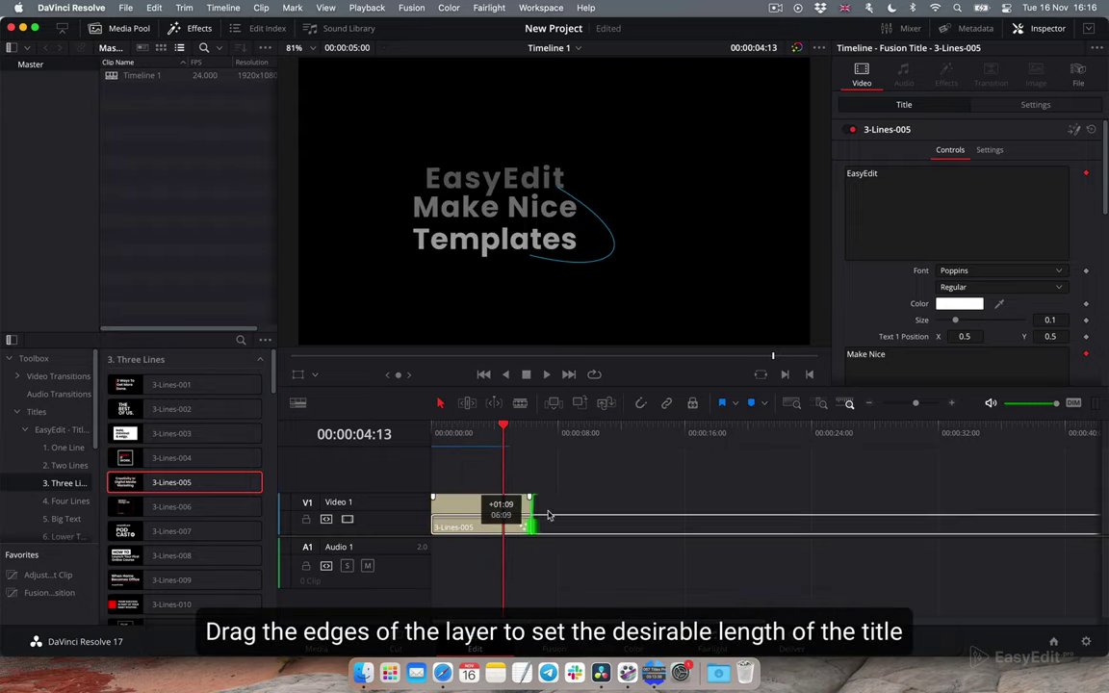
left_click(510, 432)
left_click_drag(511, 432, 636, 431)
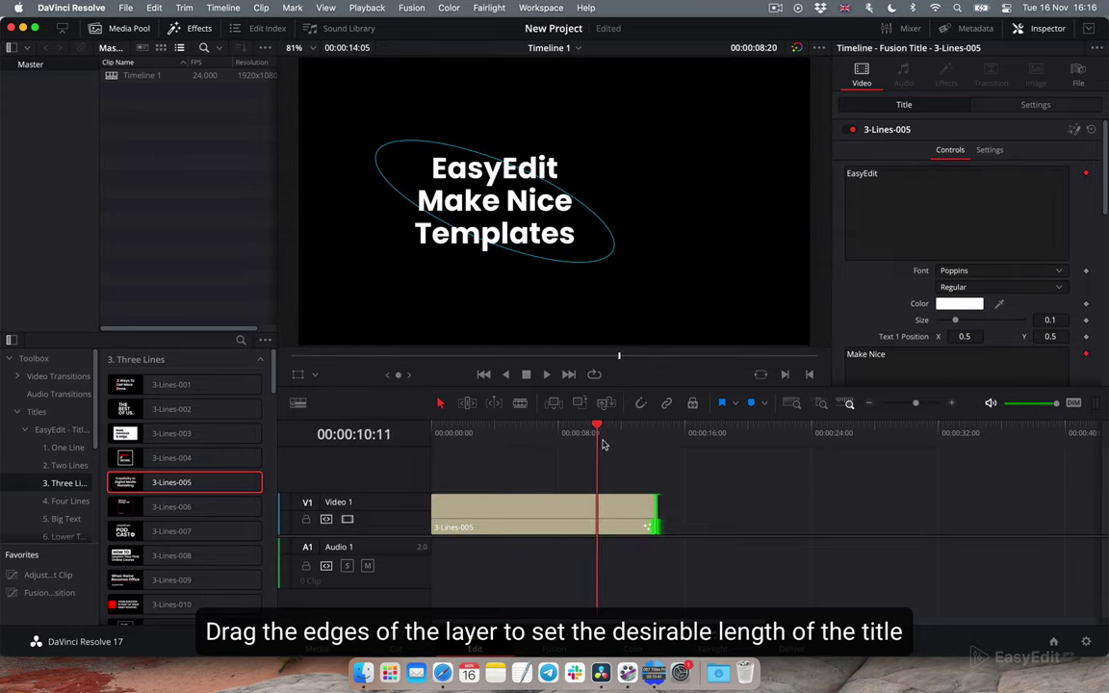
left_click_drag(649, 433, 599, 433)
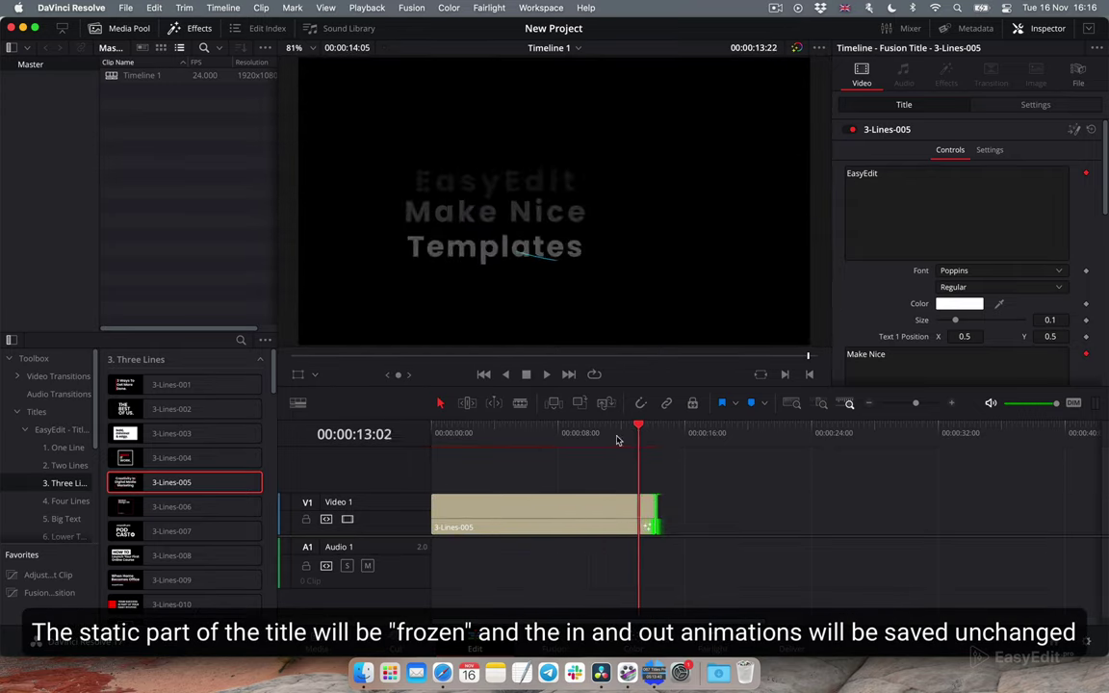
left_click_drag(655, 523, 621, 520)
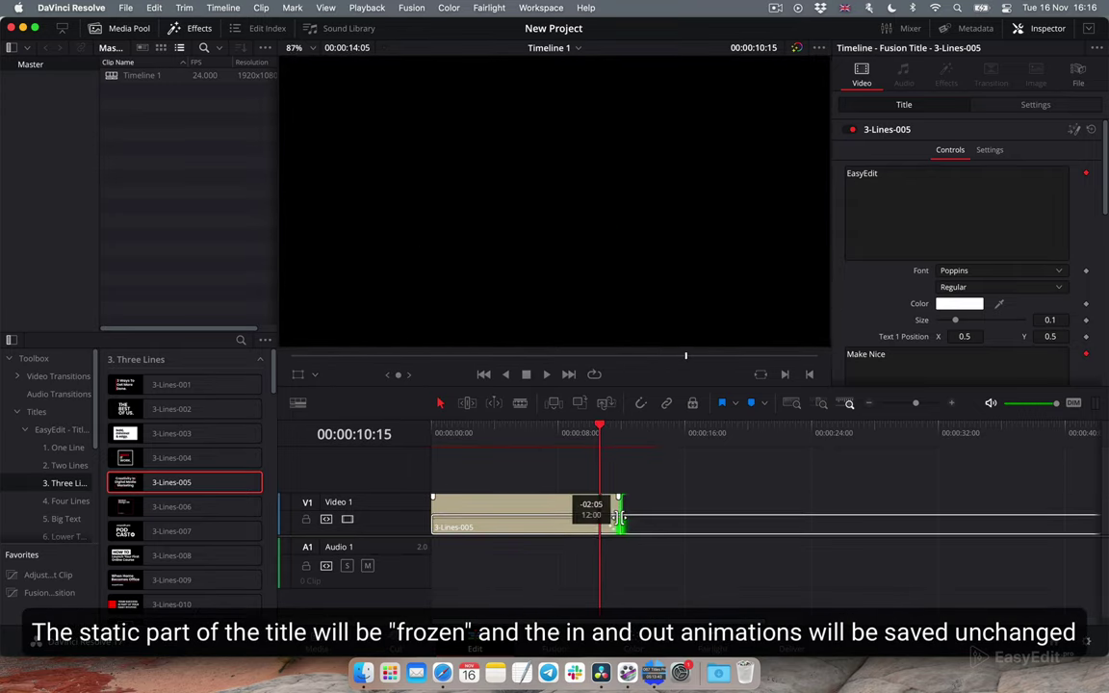
left_click_drag(440, 433, 527, 434)
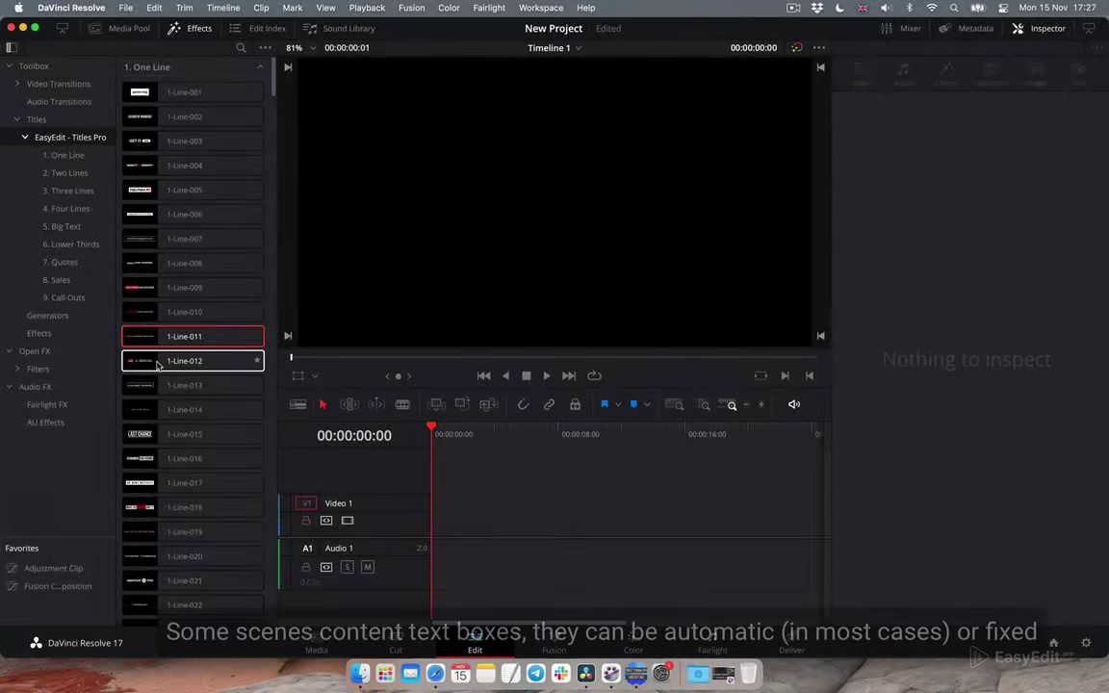
Drop the 1-Line-012 title onto Video 1, move the playhead to 2 s, and select the clip
left_click(135, 363)
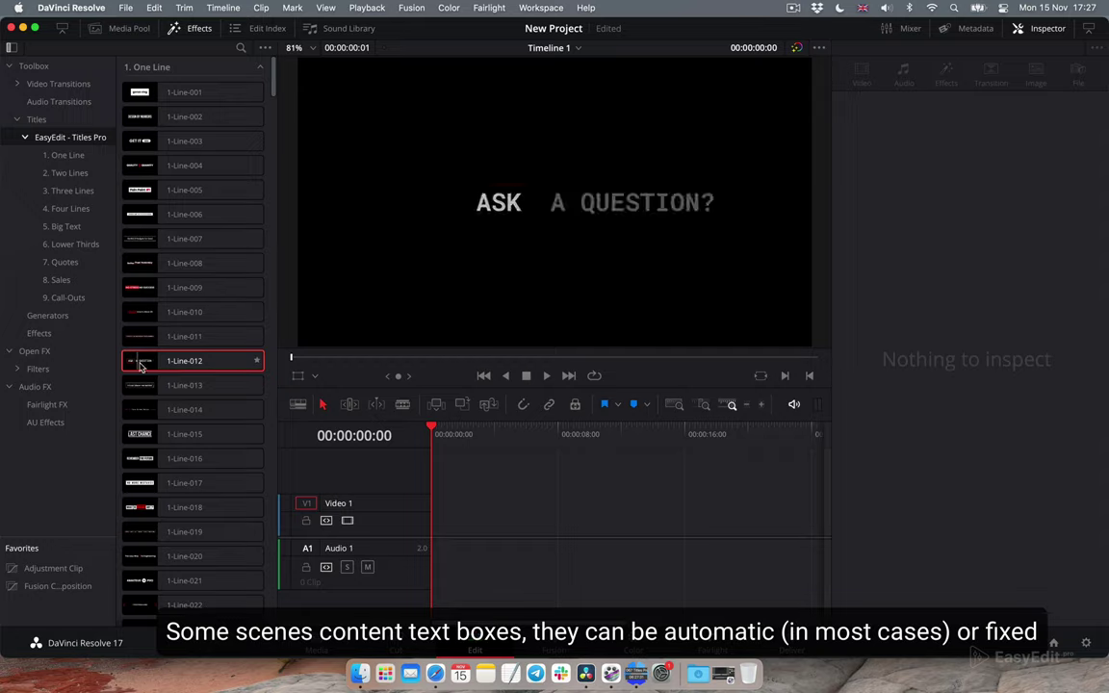
left_click_drag(179, 364, 439, 518)
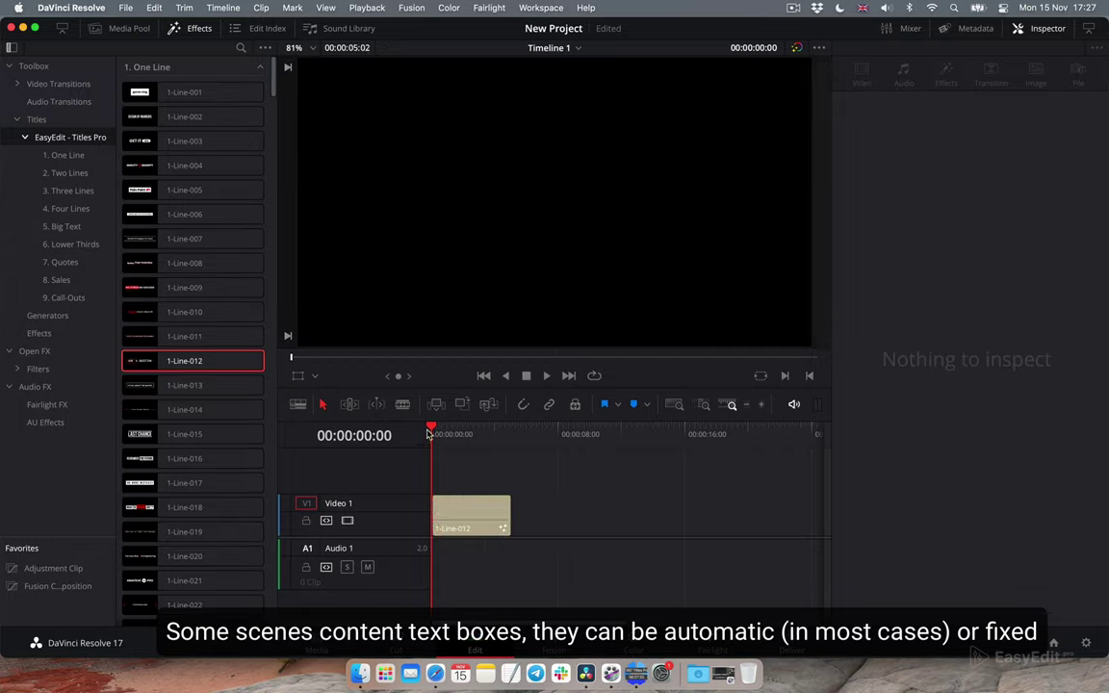
left_click_drag(429, 434, 466, 438)
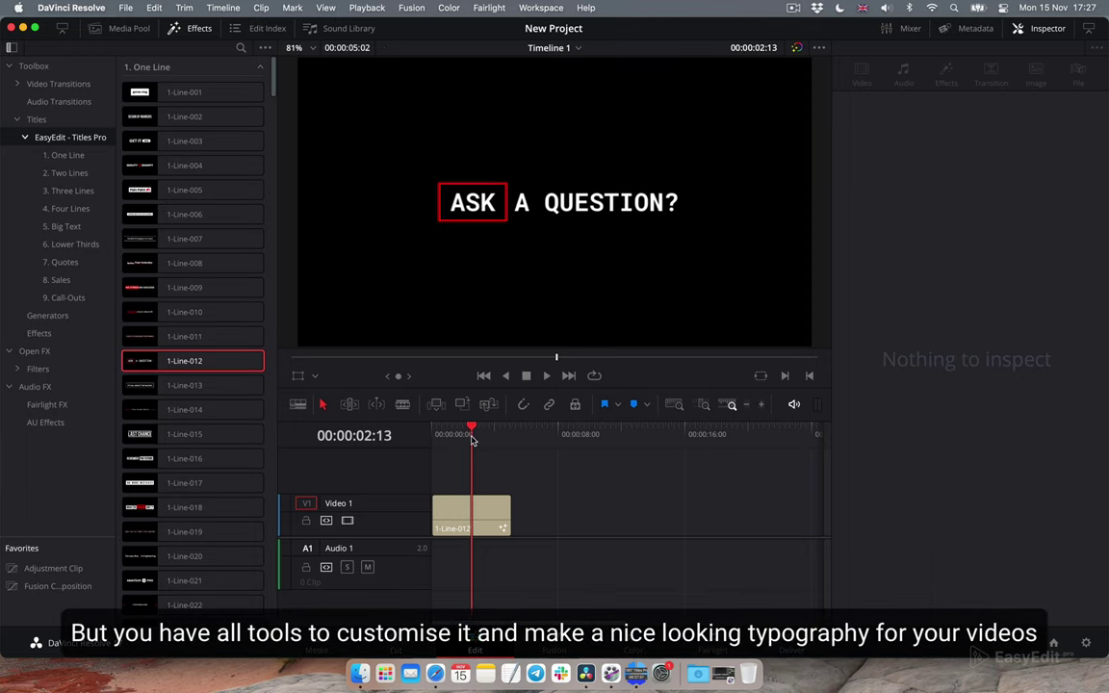
left_click(472, 521)
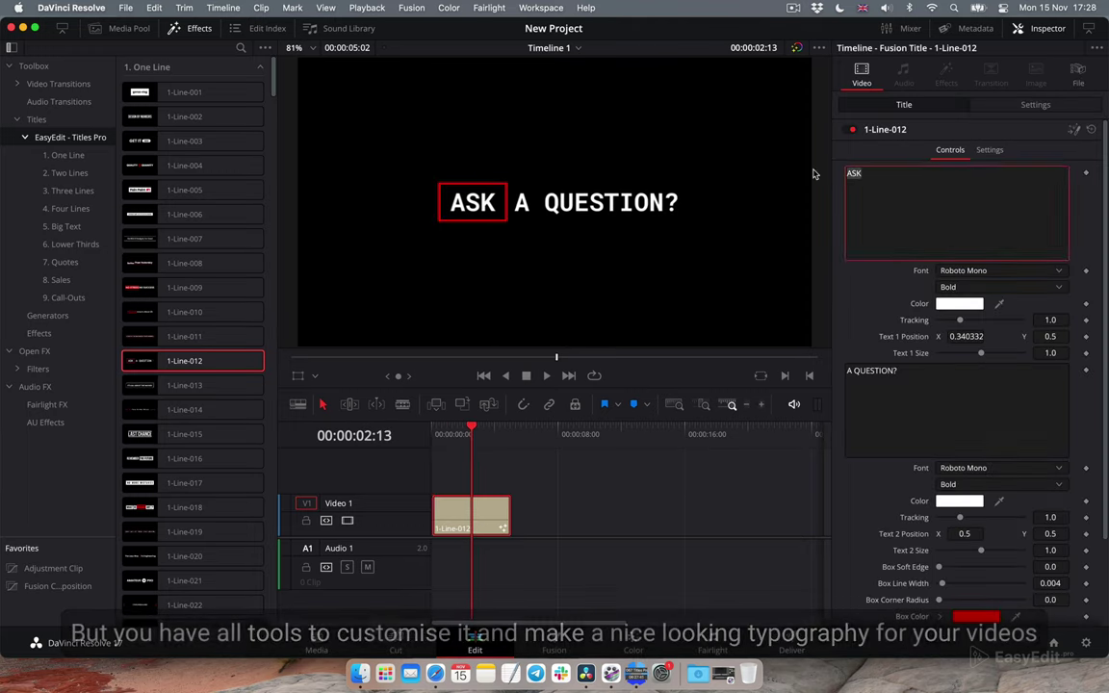
Retype ASK as 'ANY TEXT' and set Text 1 Position X so it clears A QUESTION?
type("ANY TE")
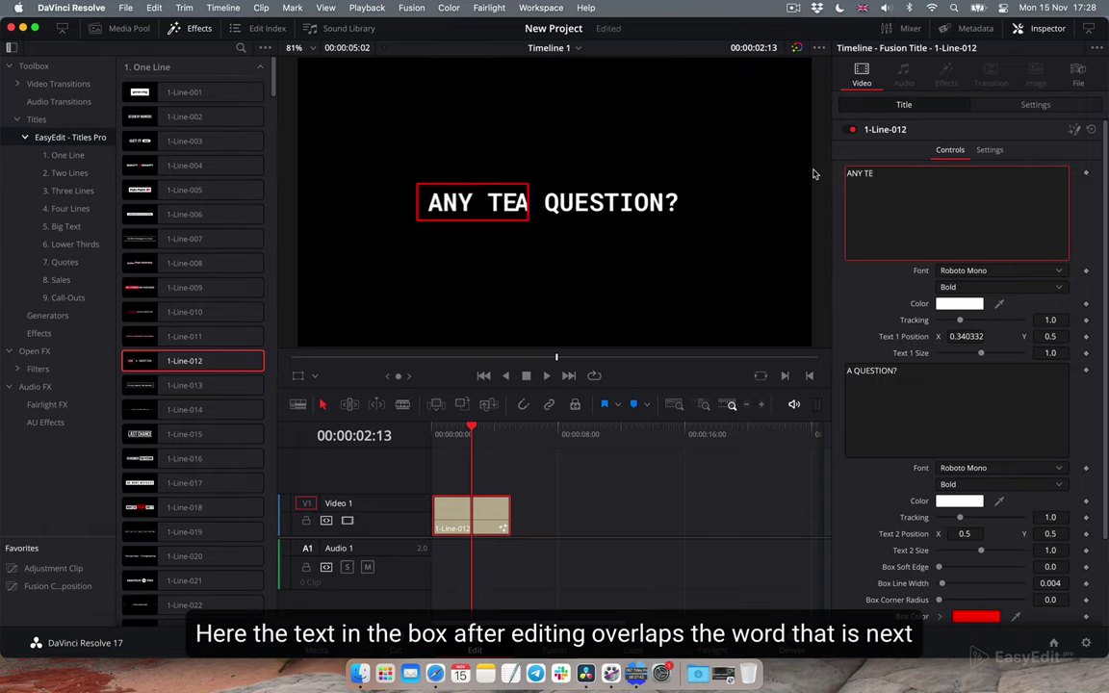
type("XT")
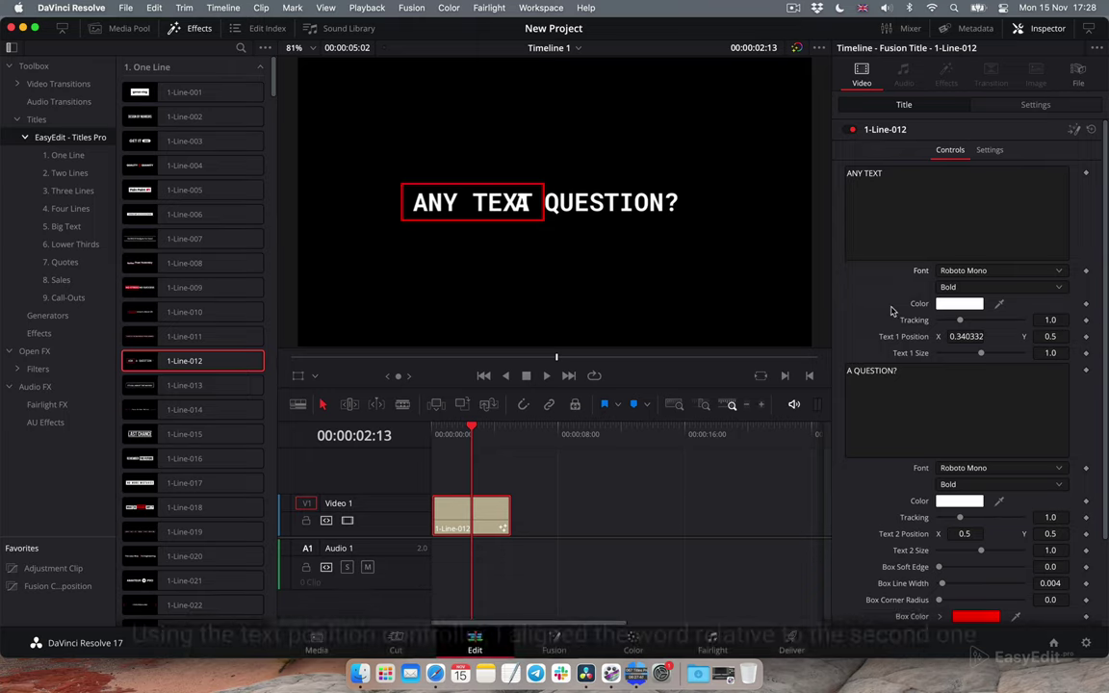
scroll(892, 311, "down", 3)
scroll(891, 312, "down", 1)
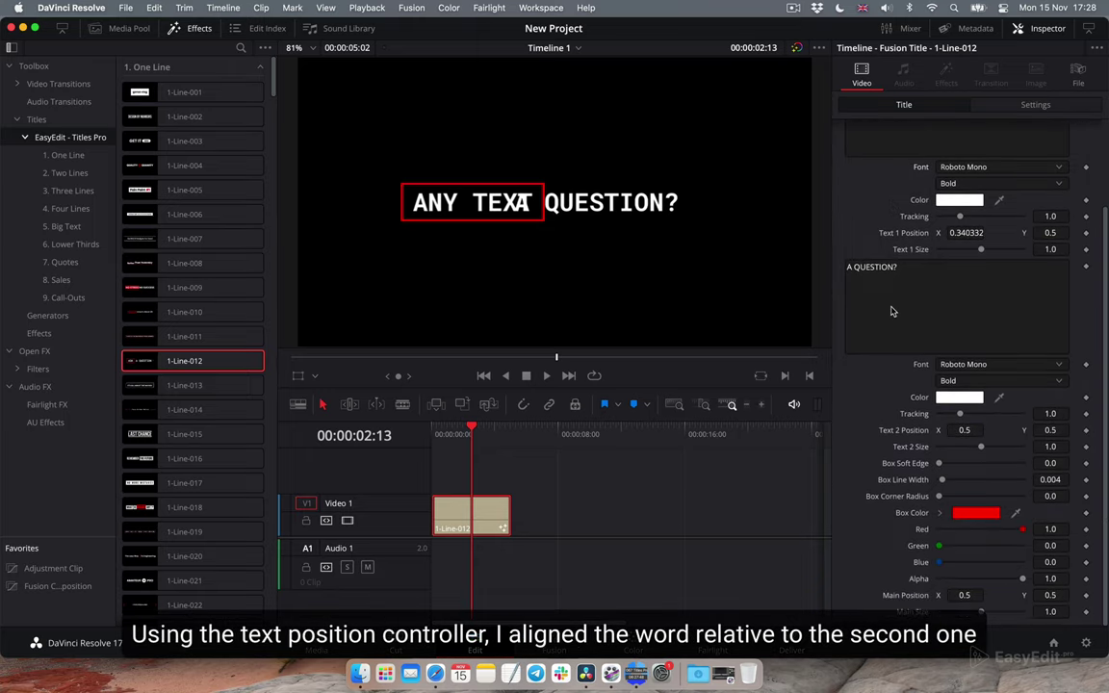
left_click_drag(966, 232, 873, 232)
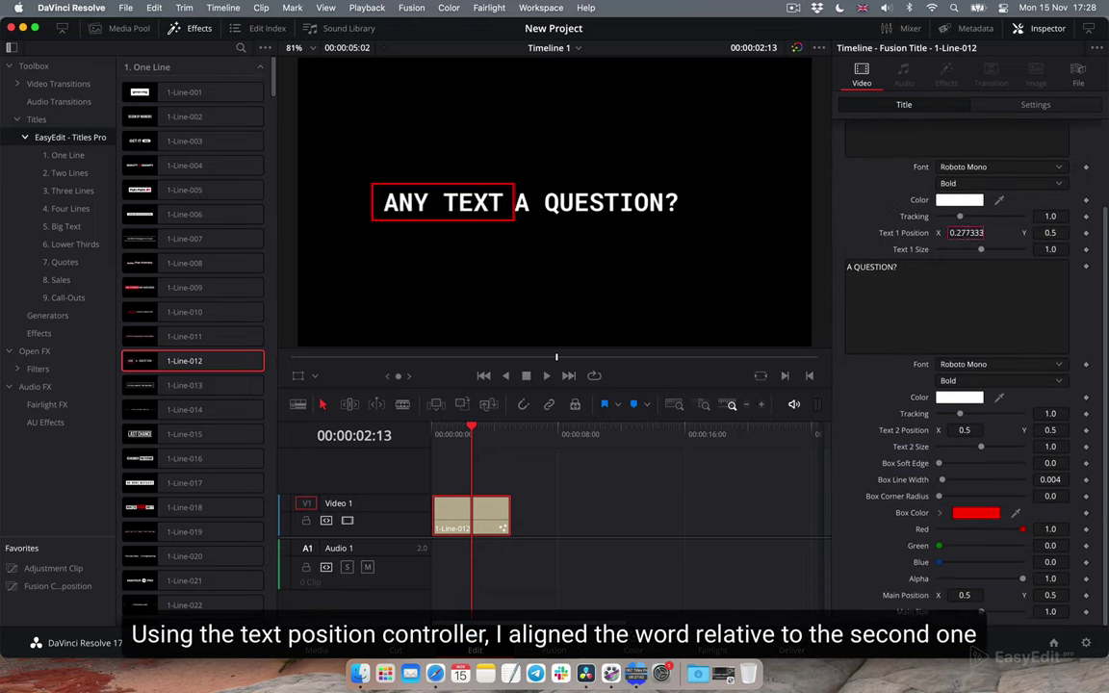
left_click_drag(966, 232, 961, 238)
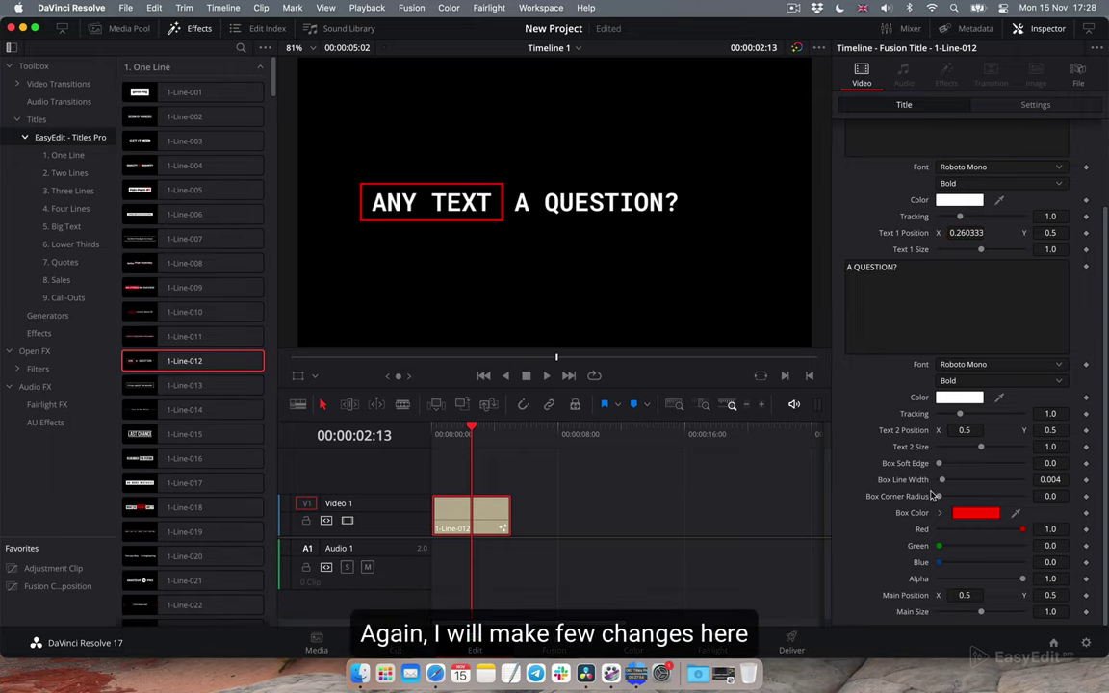
Raise the box Line Width and Soft Edge, shift Main Position X right, and make the box green
left_click_drag(941, 480, 942, 465)
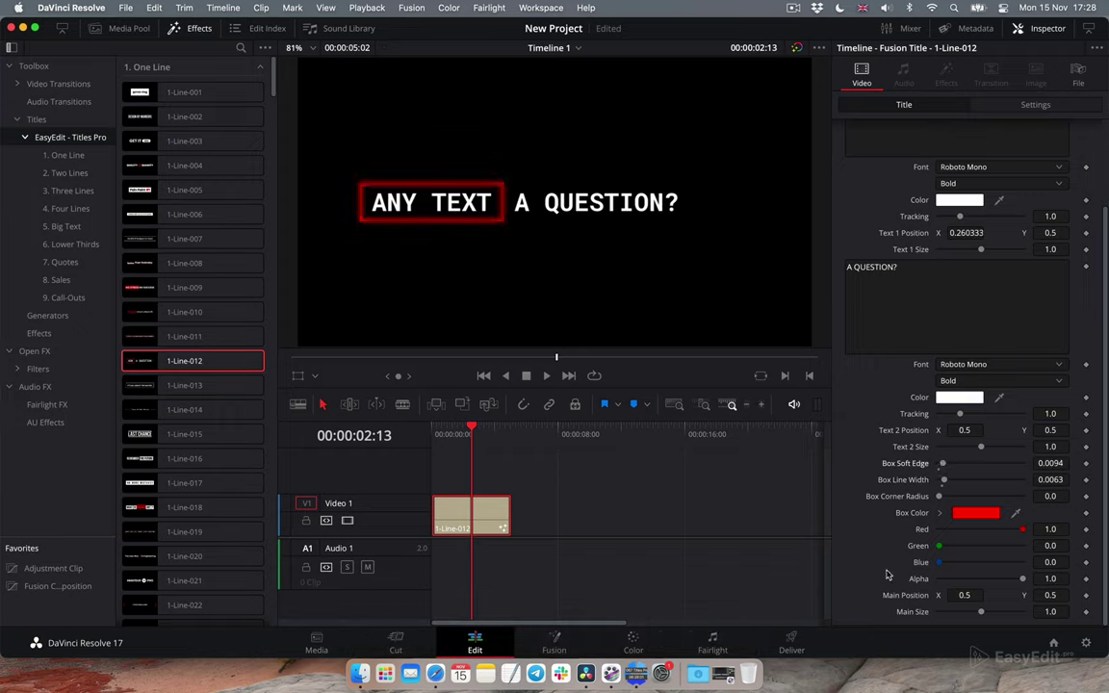
left_click_drag(964, 595, 975, 595)
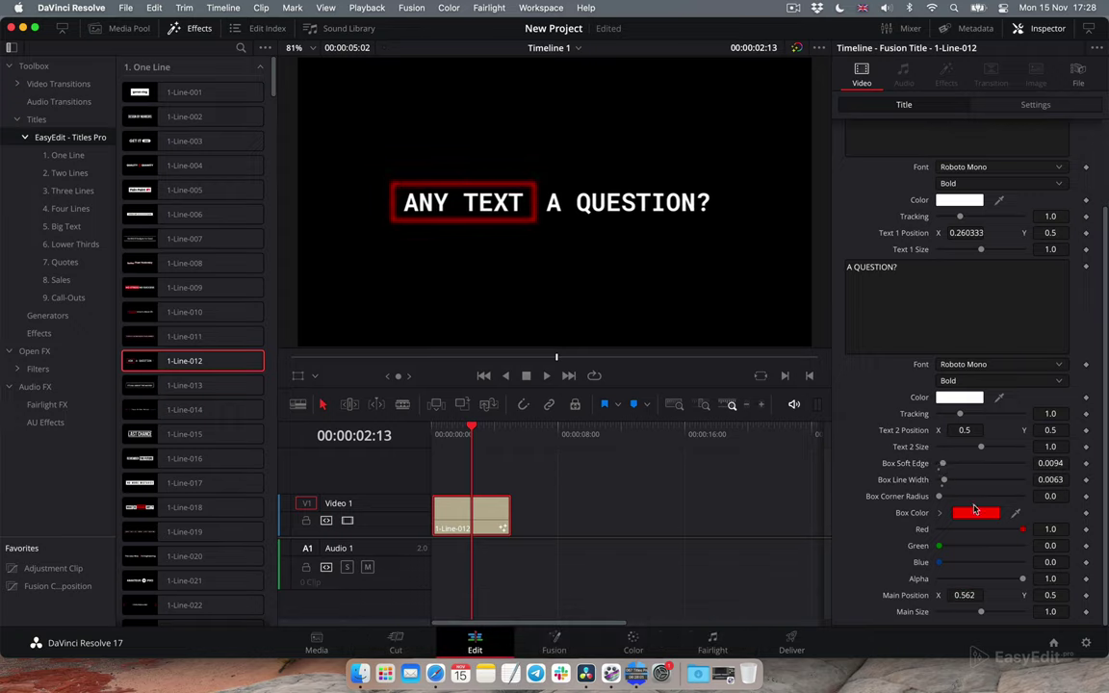
left_click(976, 512)
left_click(1029, 482)
left_click_drag(472, 429, 422, 438)
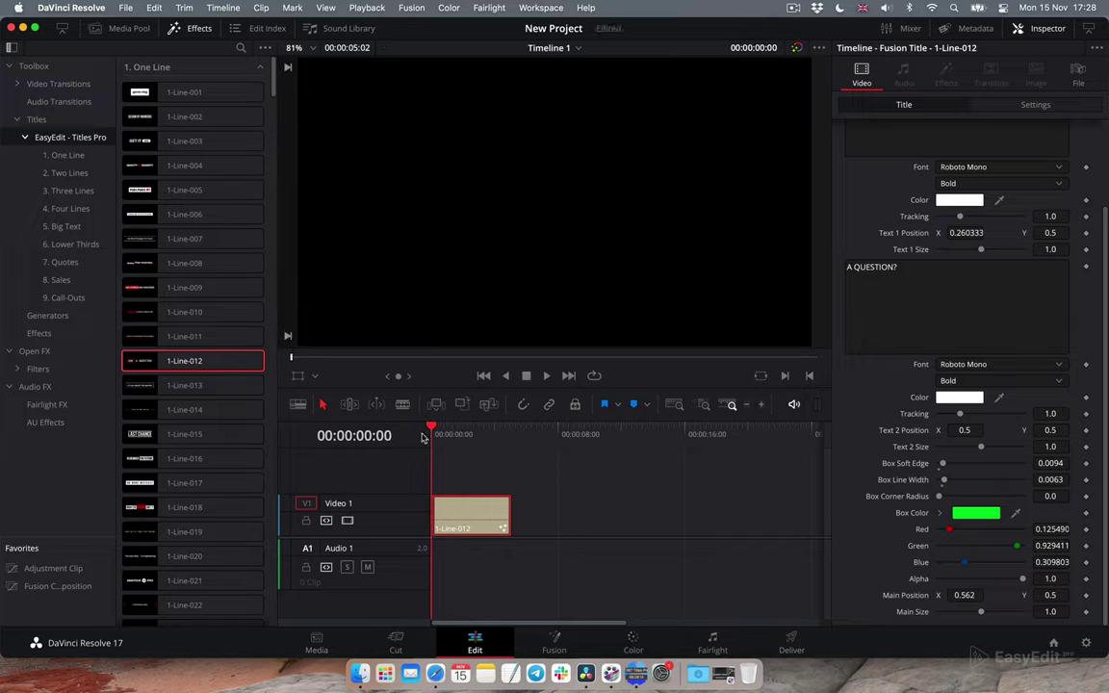
Play the timeline back, then place Call-Out-003-R from 9. Call-Outs onto Video 1
key("space")
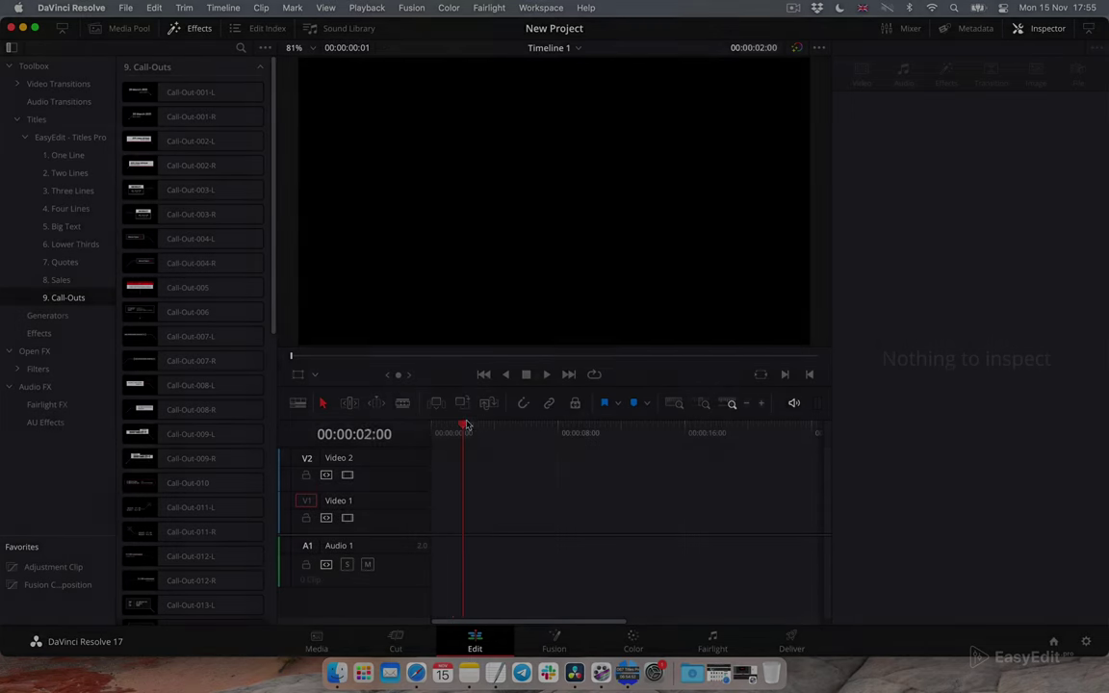
left_click_drag(465, 425, 431, 425)
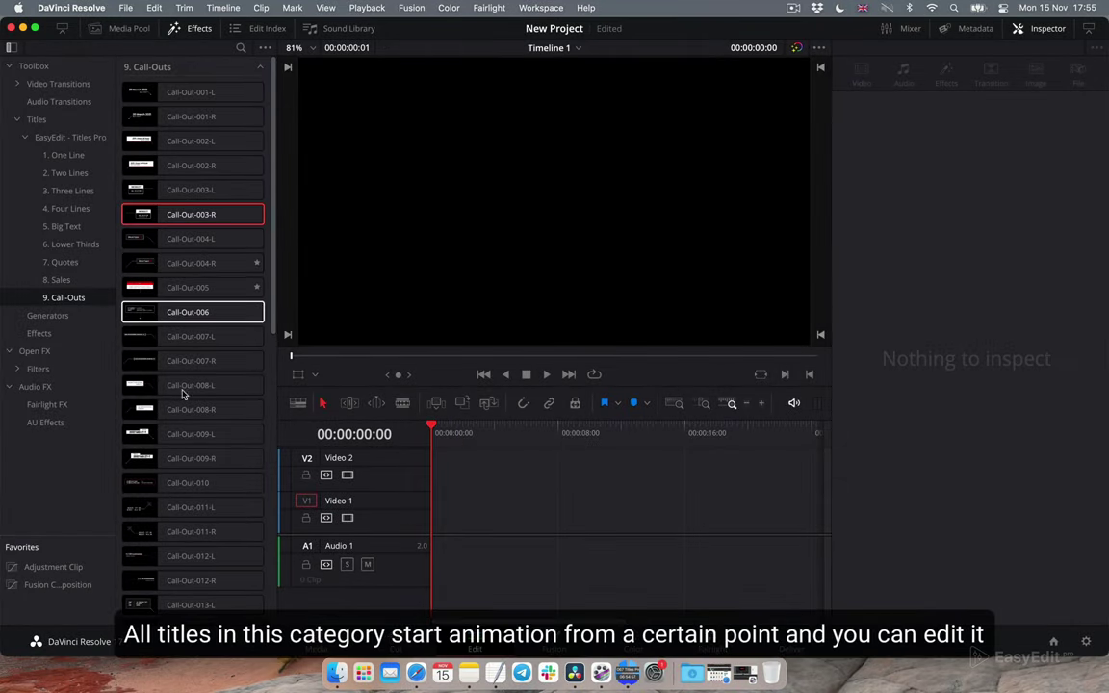
scroll(181, 385, "down", 5)
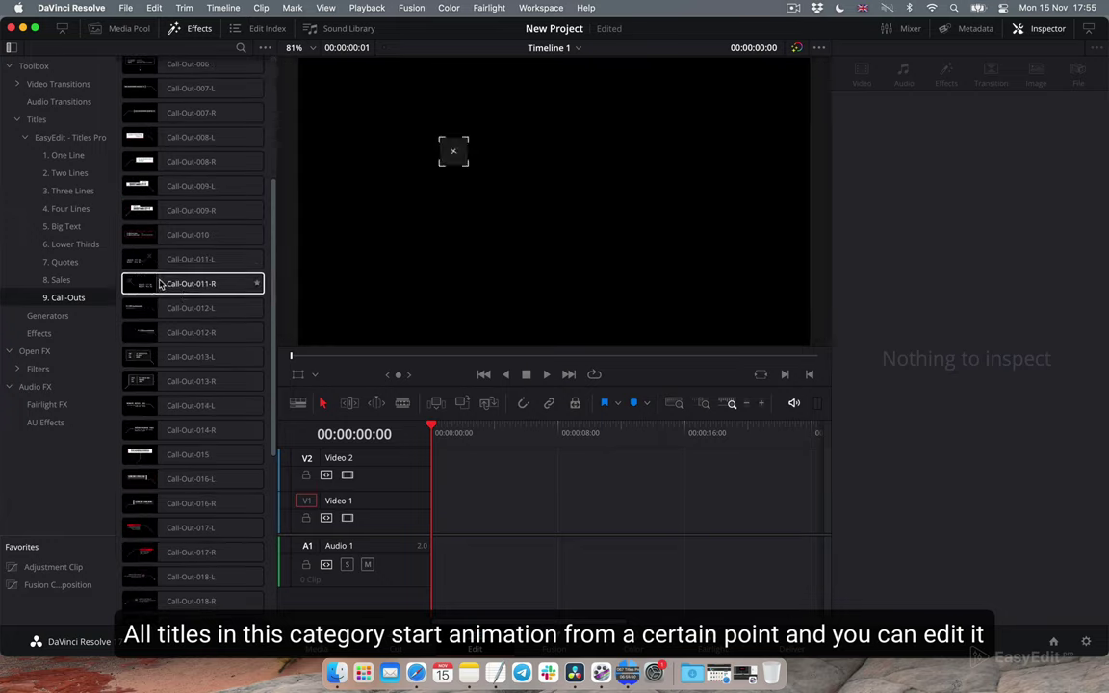
scroll(197, 283, "up", 5)
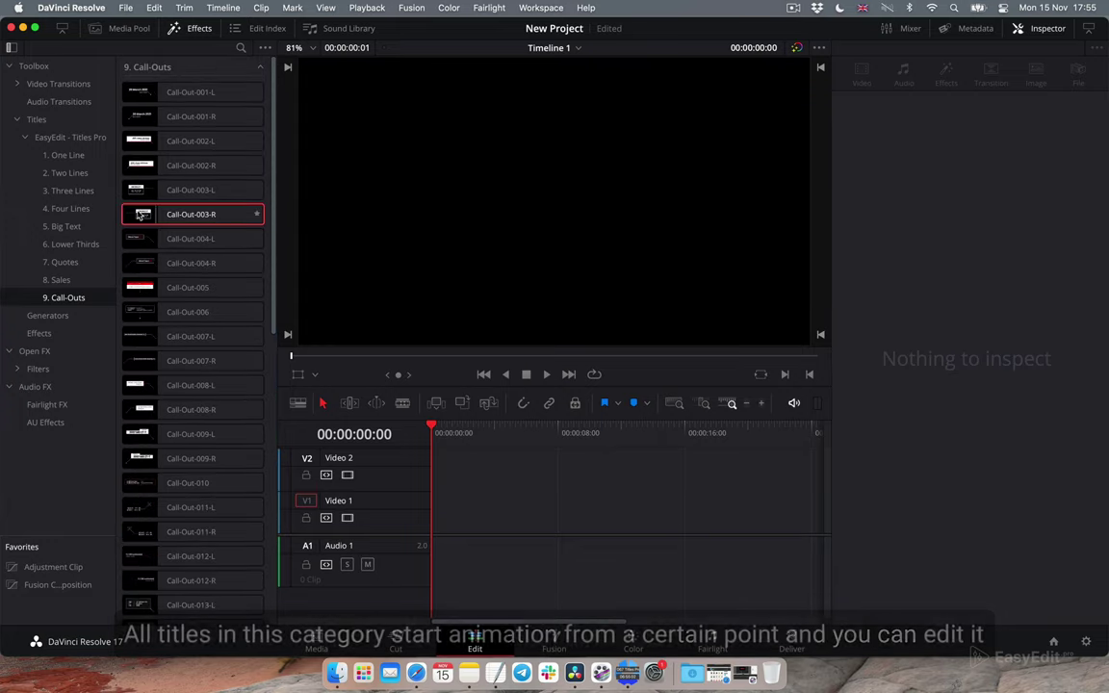
mouse_move(193, 214)
left_mouse_down()
mouse_move(471, 510)
mouse_move(444, 505)
left_mouse_up()
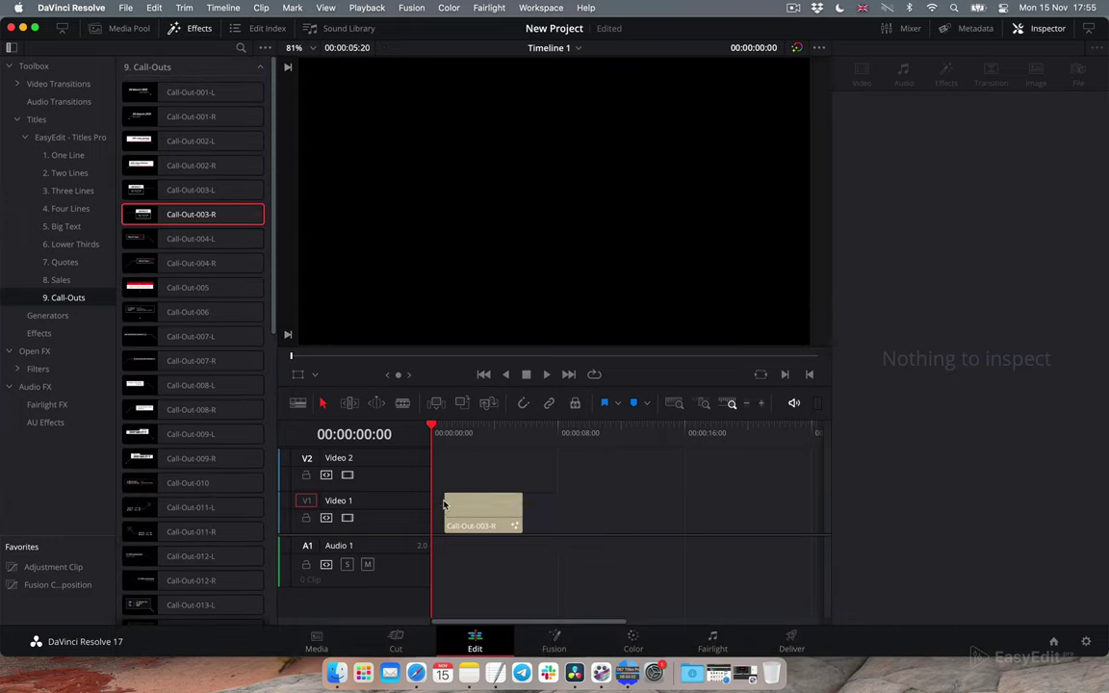
left_click(496, 433)
Set the SWIMSUIT call-out's Main Color to yellow
left_click(481, 510)
left_click(990, 511)
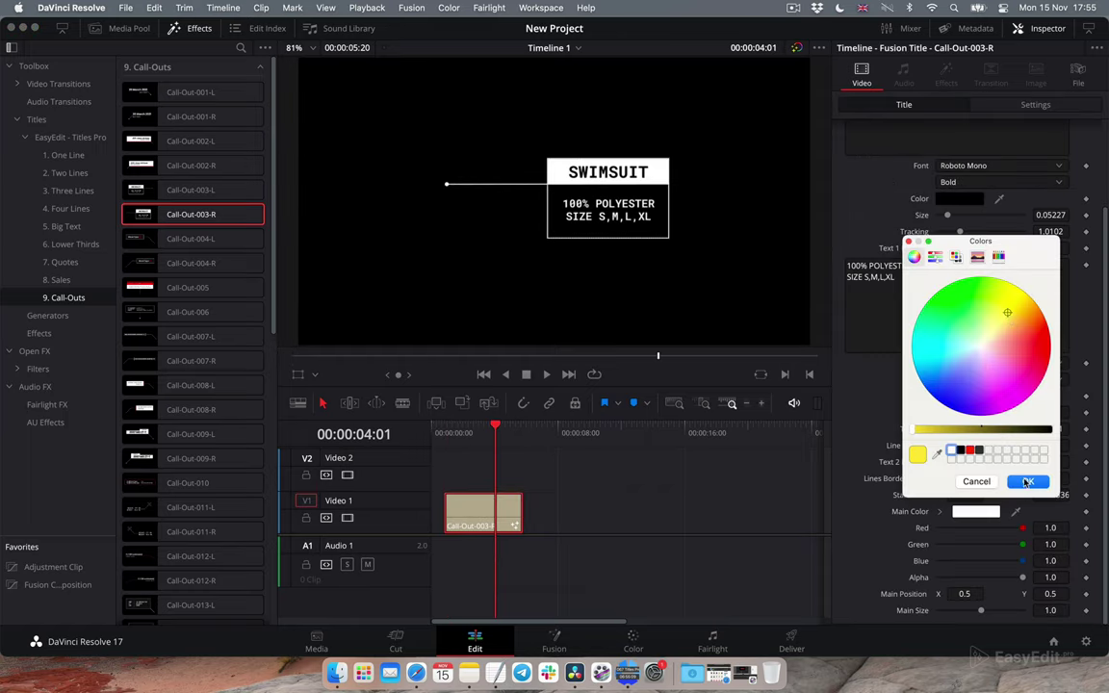
left_click(1028, 482)
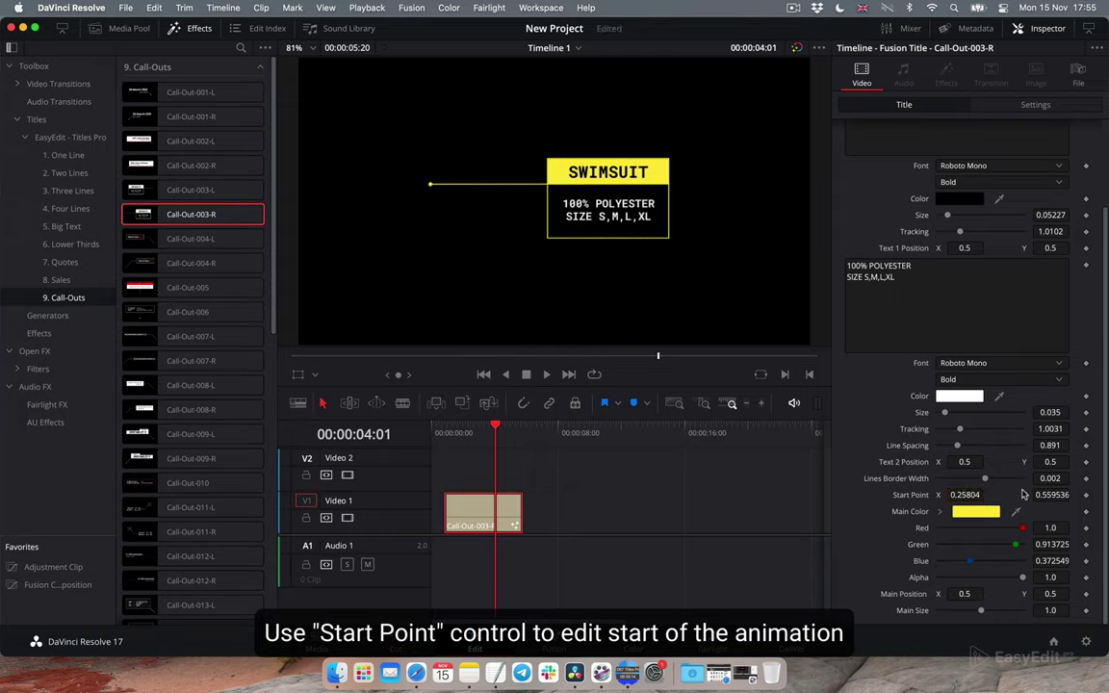
Move the pointer line's start point down and left to X 0.144491, Y 0.391188
left_click_drag(1051, 495, 1023, 495)
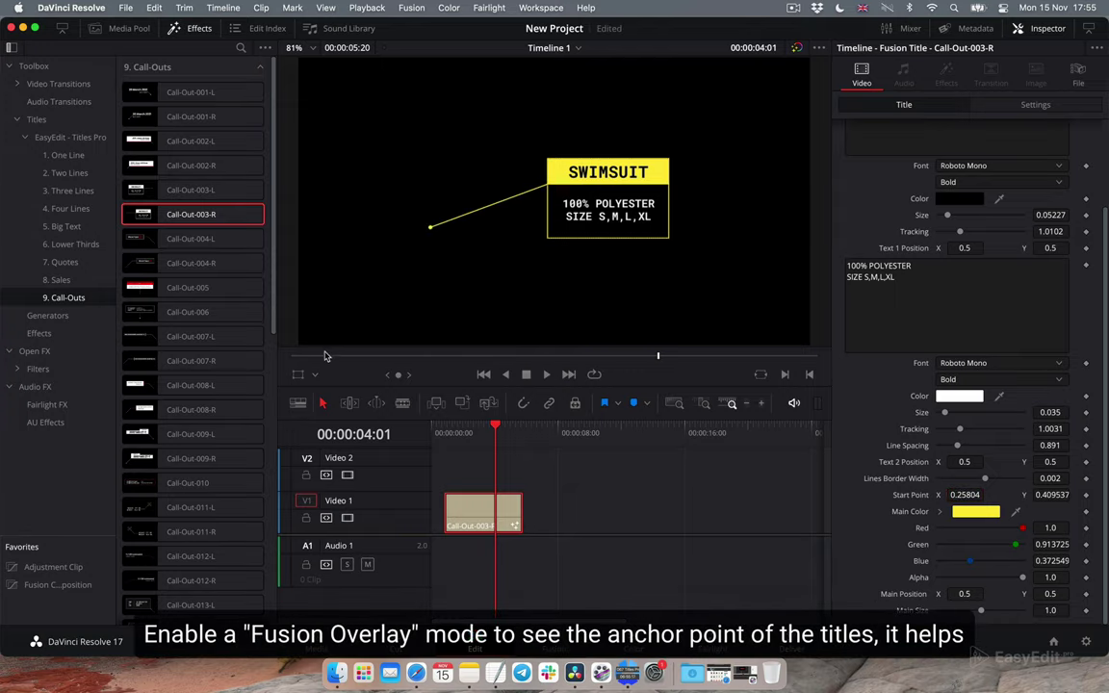
left_click(316, 376)
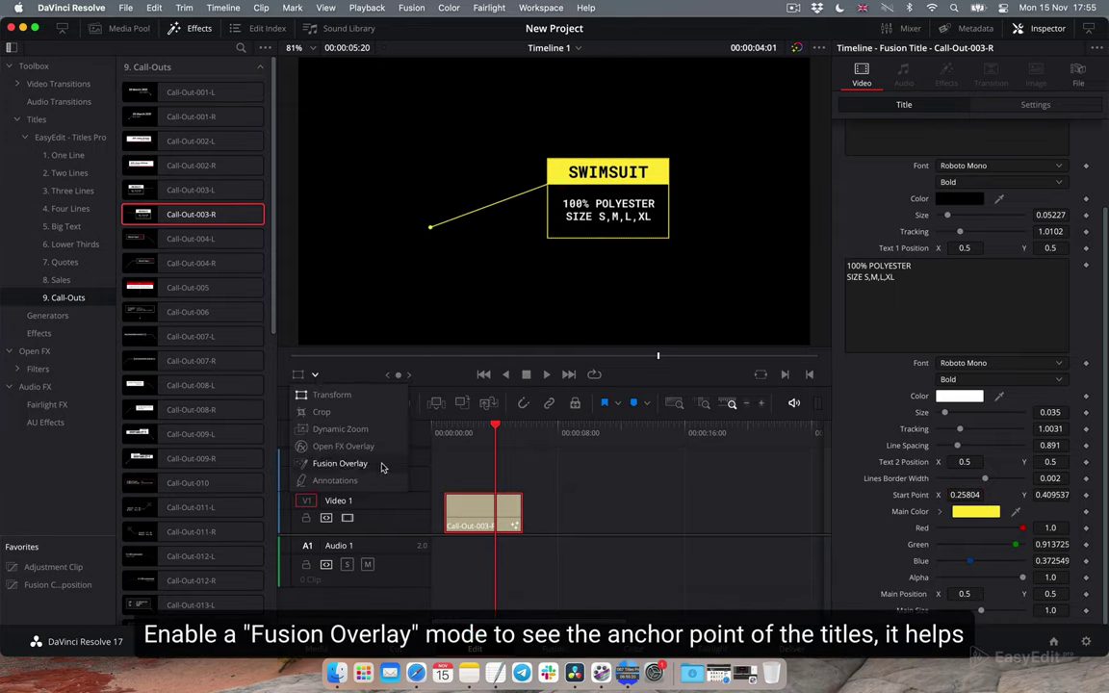
left_click(340, 463)
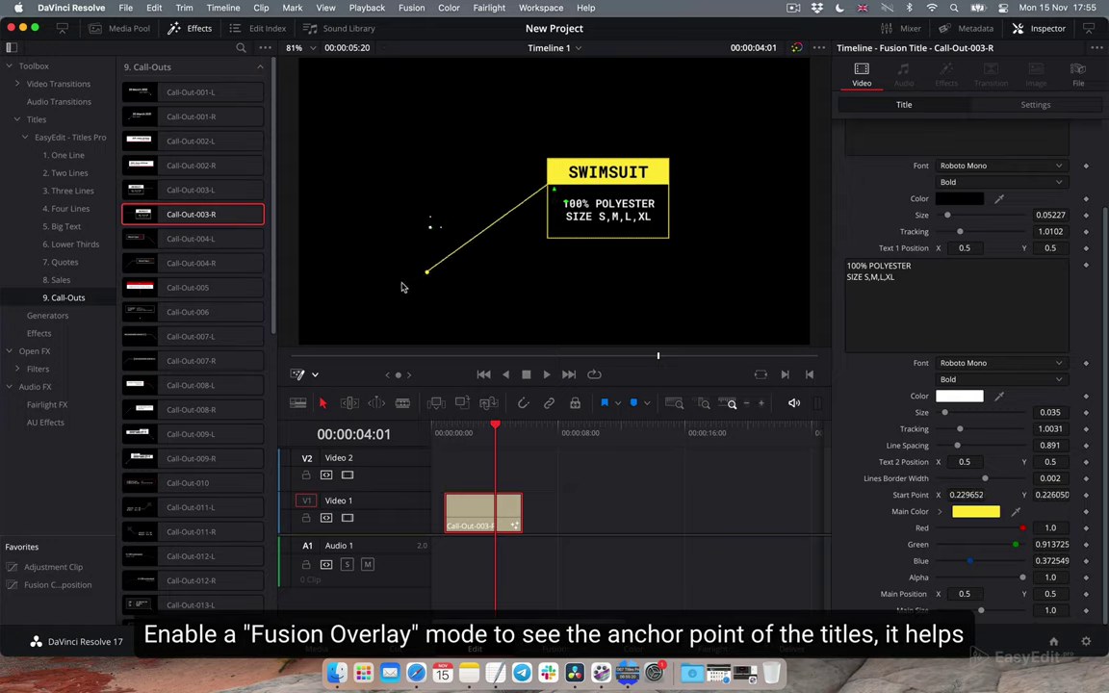
mouse_move(426, 272)
left_mouse_down()
mouse_move(373, 280)
mouse_move(373, 220)
left_mouse_up()
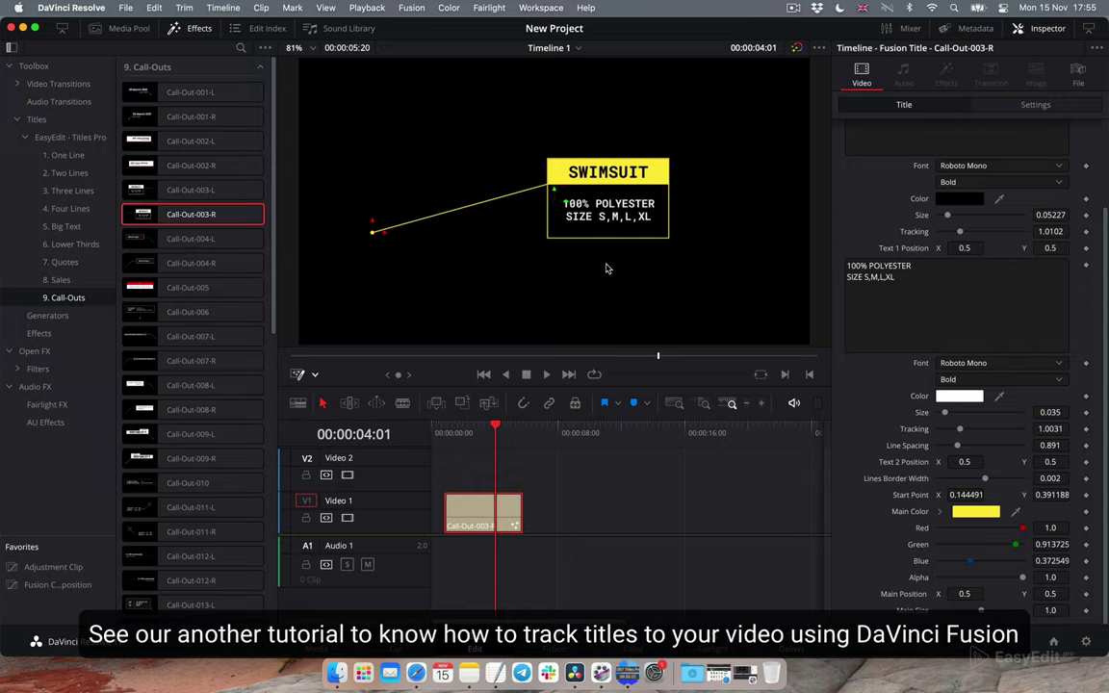